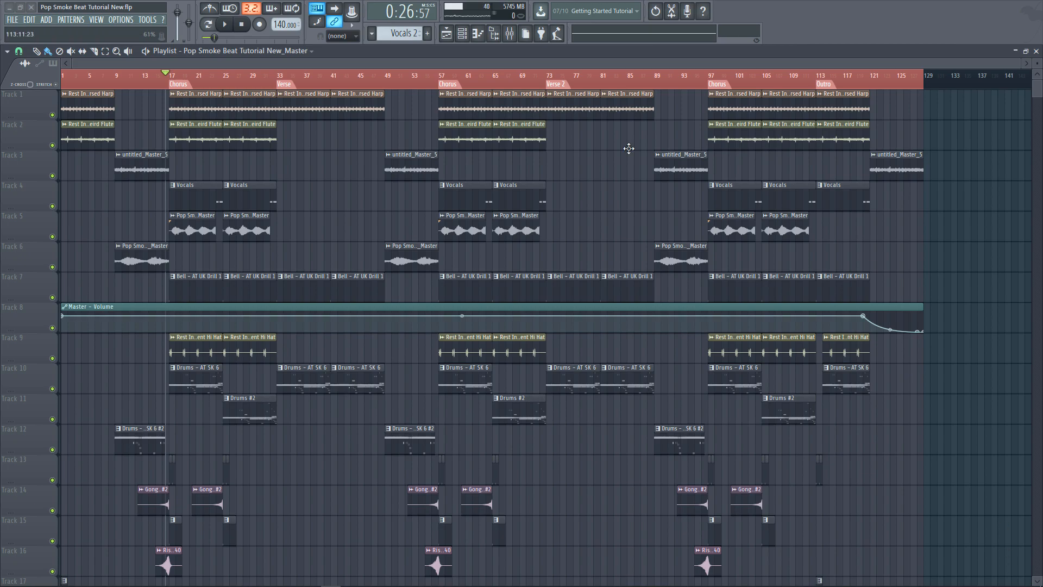
Step: Set the playlist's time selection to run from bar 1 to bar 73 and play the arrangement from the start
drag(513, 82, 544, 79)
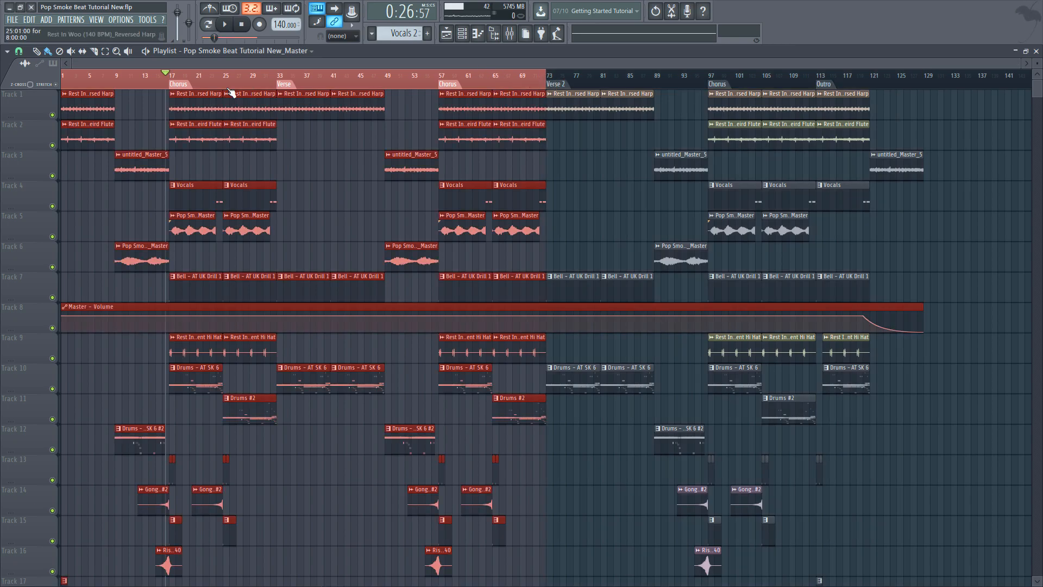
key(space)
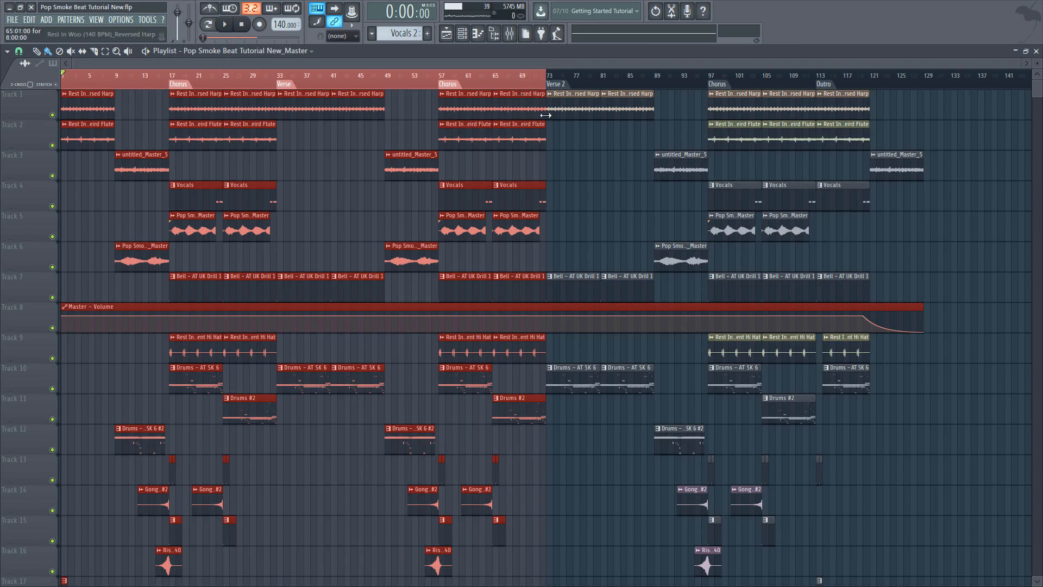
key(space)
click(426, 116)
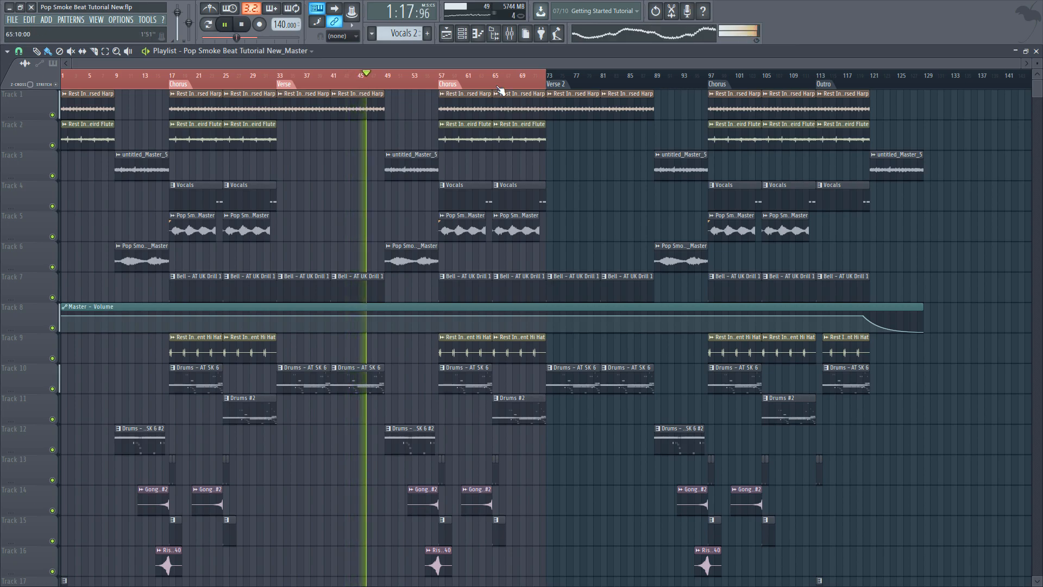
Step: Check the mixer levels while the arrangement plays, return to the playlist and stop playback
click(510, 34)
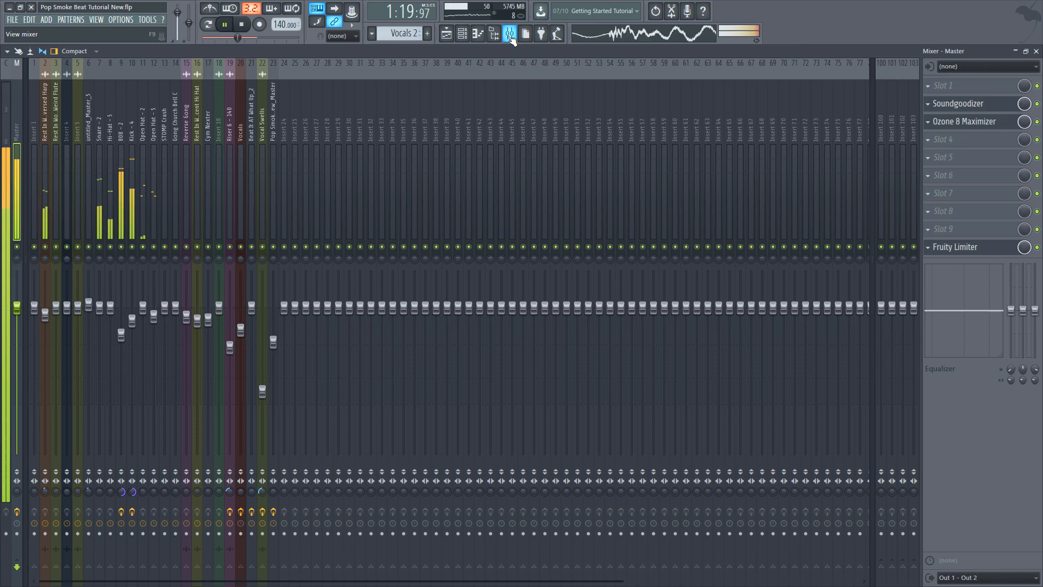
click(509, 35)
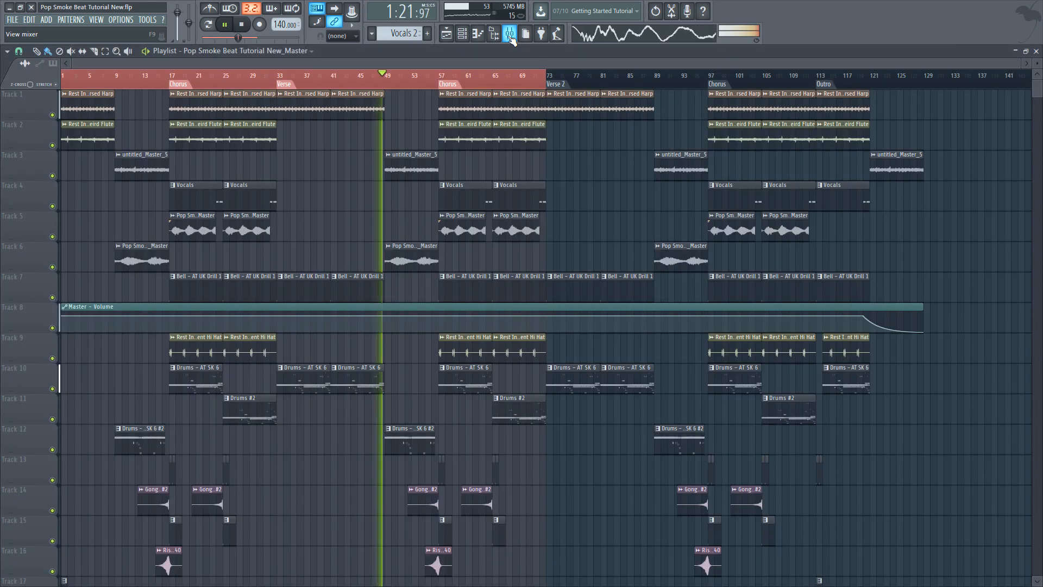
click(510, 35)
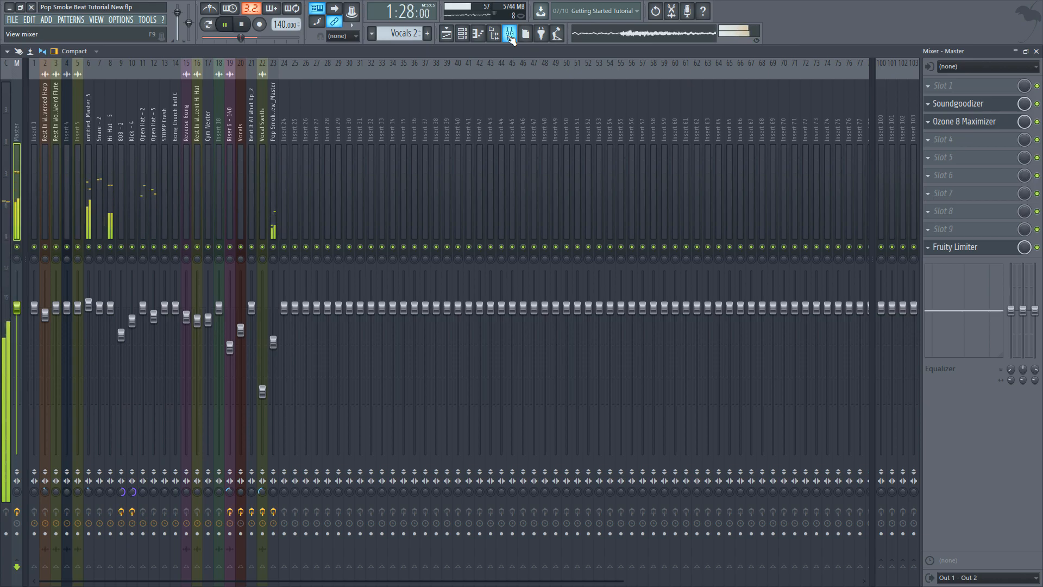
click(510, 35)
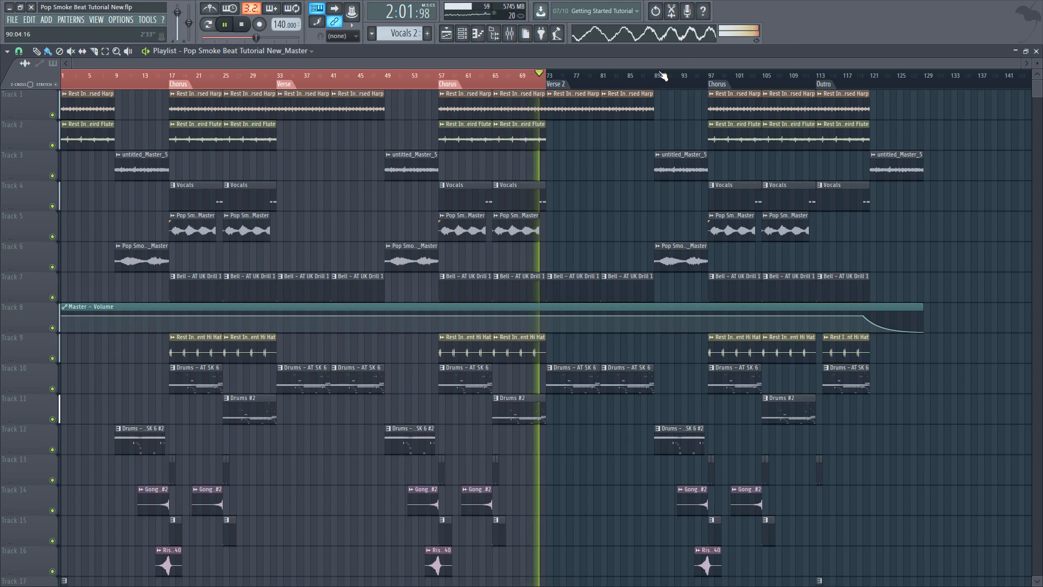
key(space)
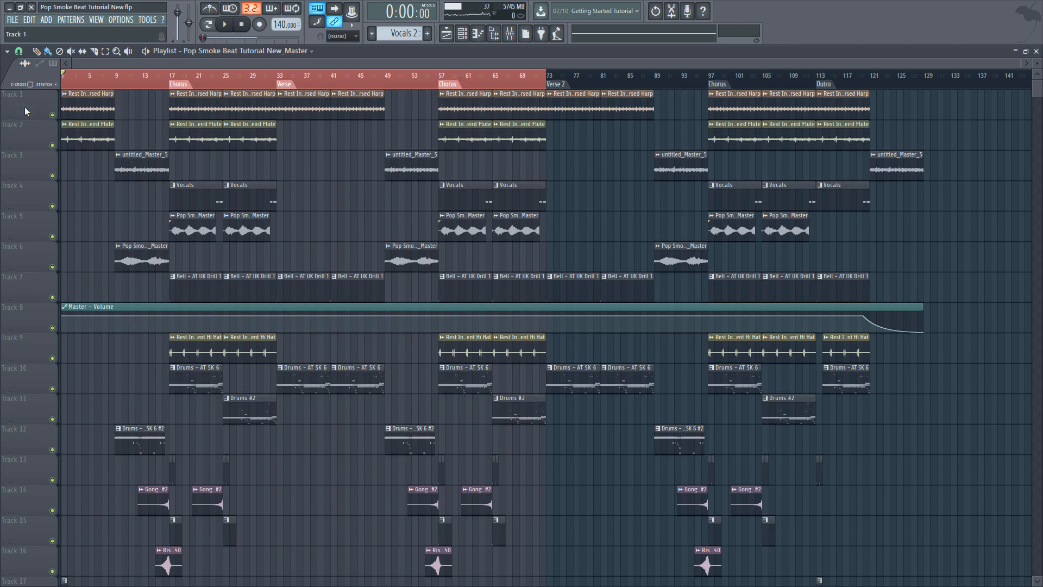
Step: Show the sample browser beside the playlist and expand the MIDI folder of AT UK DRILL x NYC 2 - Pop Smoke Sample Pack
ctrl+scroll(94, 133, up, 5)
scroll(170, 82, down, 2)
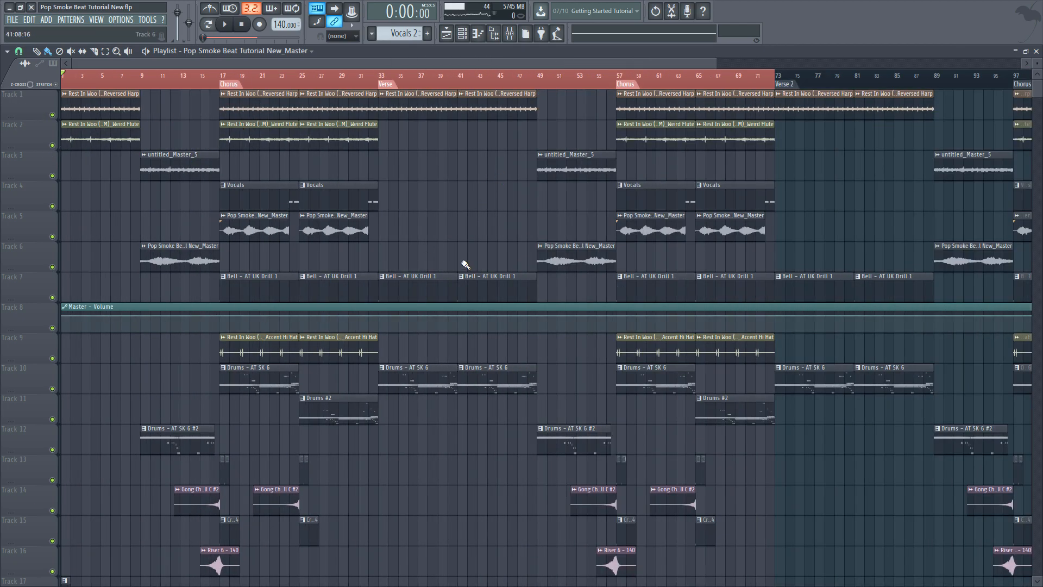
scroll(133, 75, up, 2)
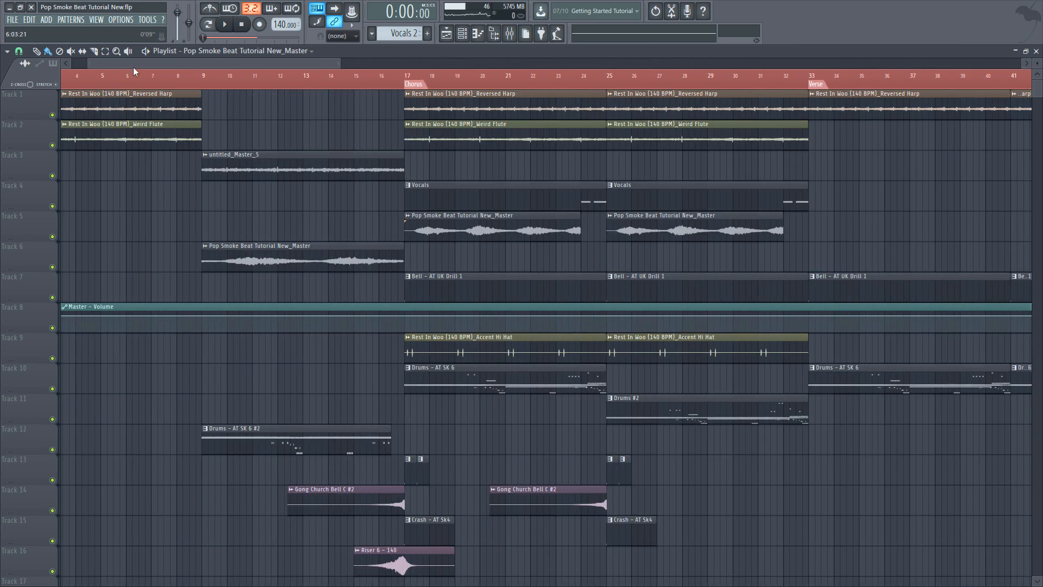
scroll(209, 112, left, 2)
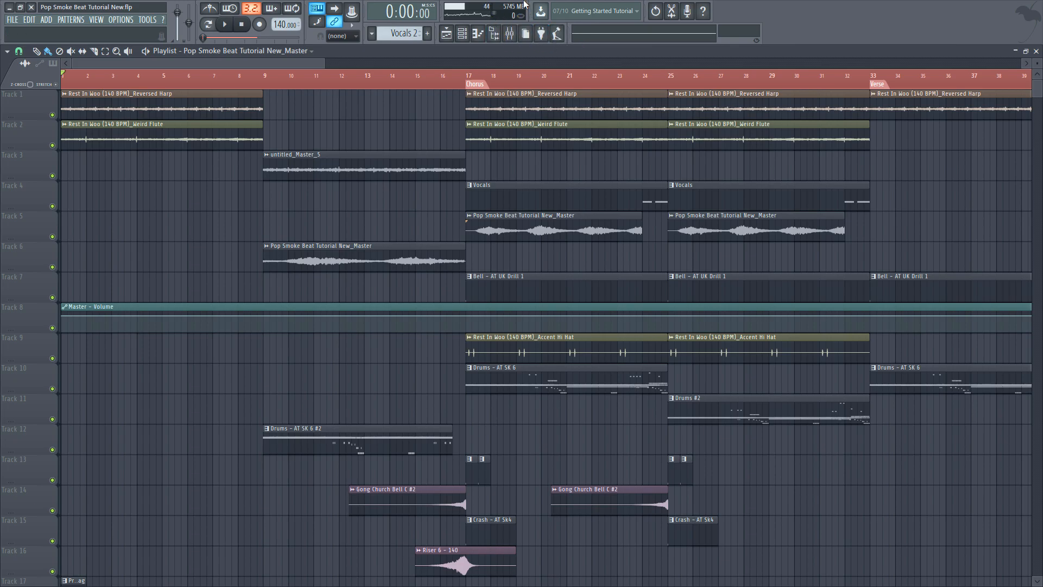
click(513, 32)
scroll(79, 409, down, 2)
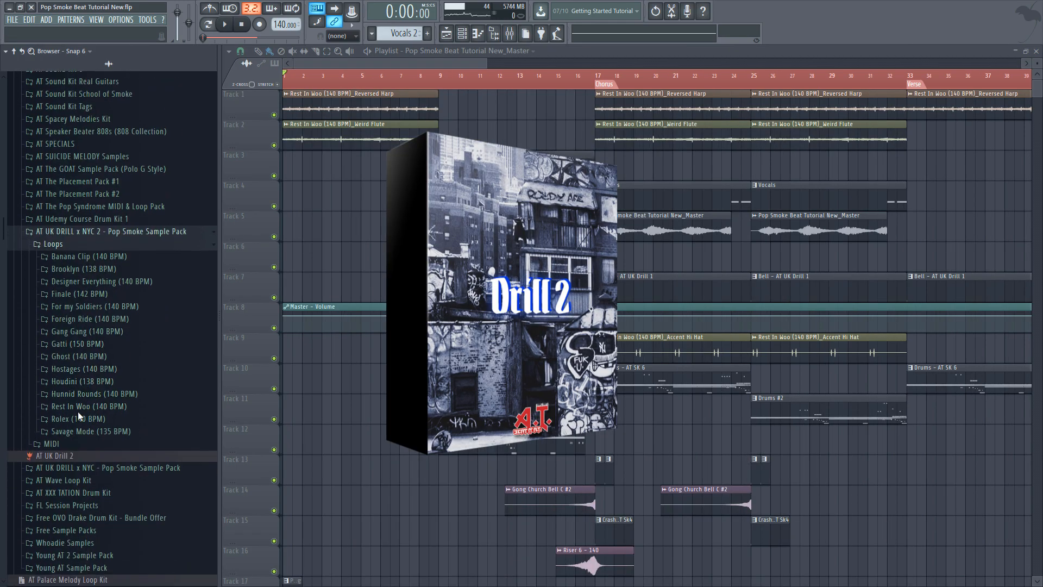
click(69, 444)
scroll(125, 467, down, 4)
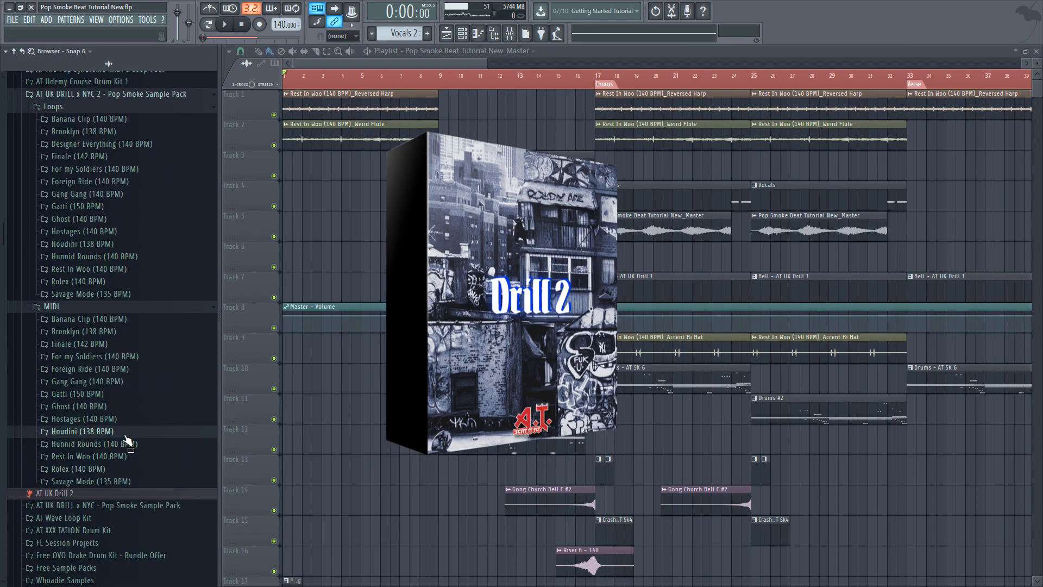
Step: Look through the Hostages (140 BPM) and Gatti (150 BPM) MIDI files, and collapse the MIDI folder
click(104, 431)
click(99, 423)
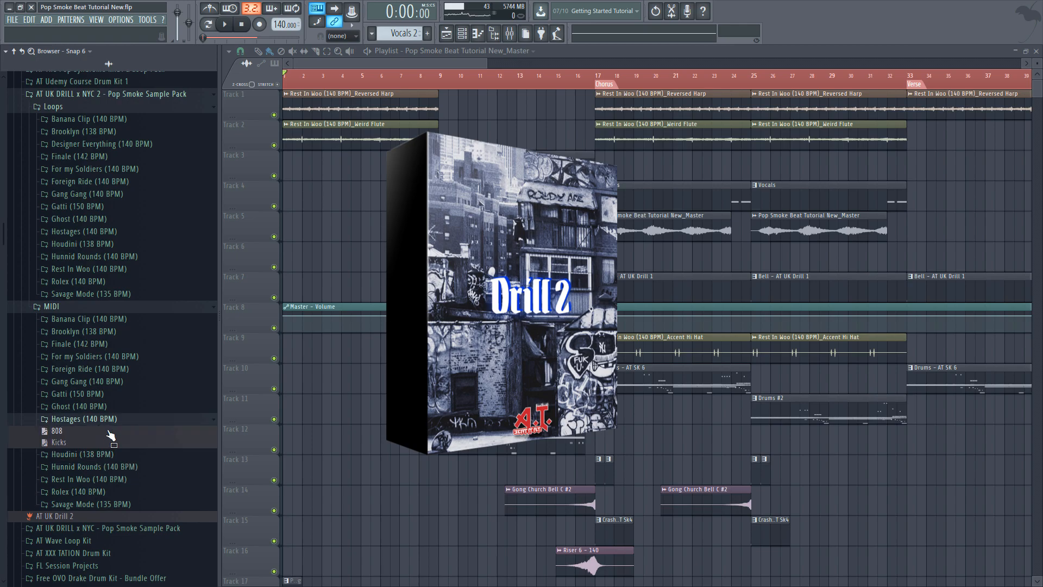
click(110, 394)
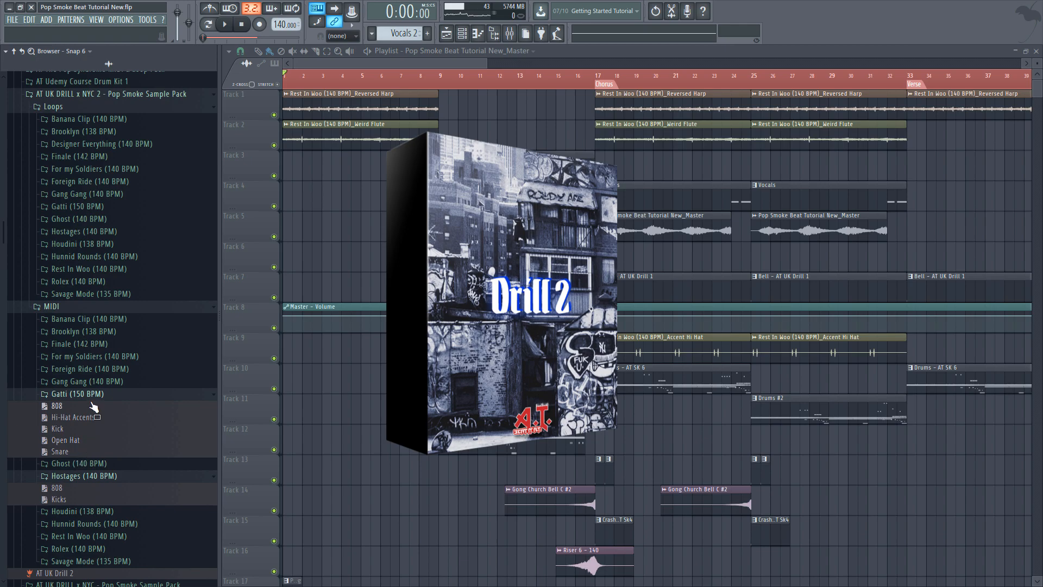
click(91, 395)
click(78, 309)
Step: Expand the Finale (142 BPM) folder in Loops and preview its Master loop
scroll(106, 300, up, 3)
scroll(107, 307, up, 1)
click(103, 293)
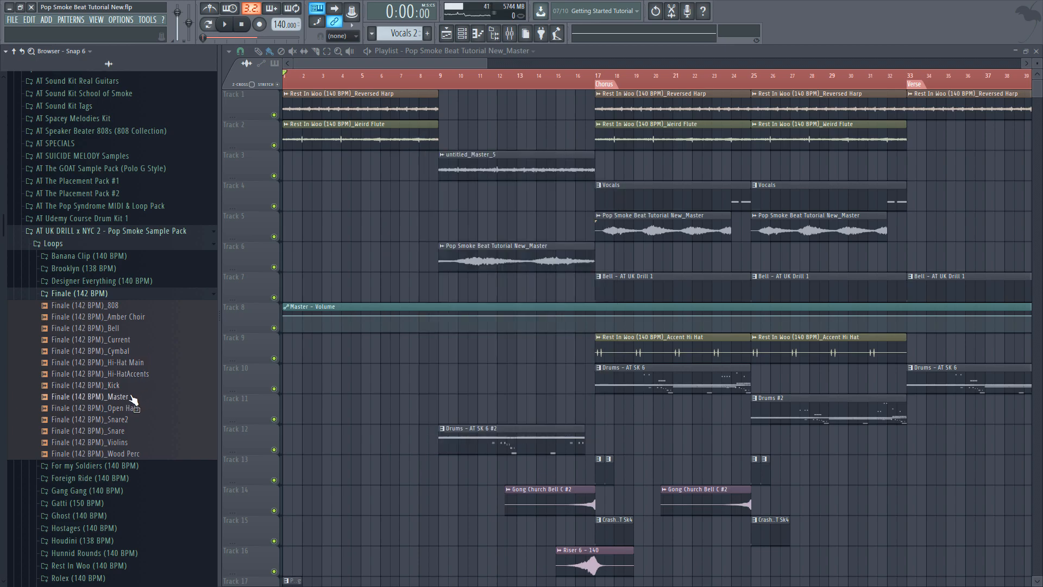
drag(130, 397, 105, 290)
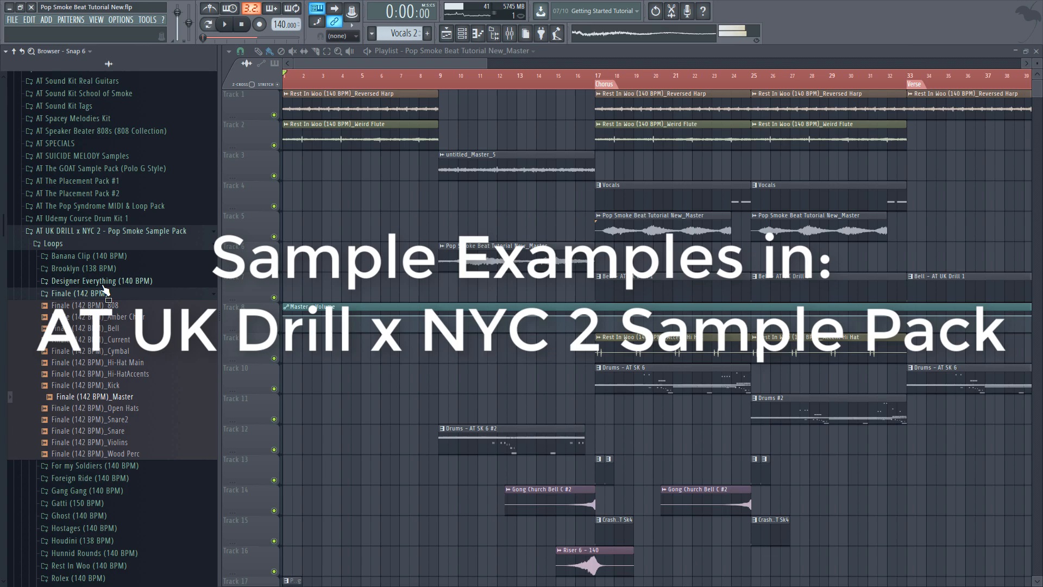
Step: Preview the Master loop in the Foreign Ride (140 BPM) folder and look inside the Designer Everything (140 BPM) folder
click(90, 477)
click(150, 445)
drag(158, 456, 131, 328)
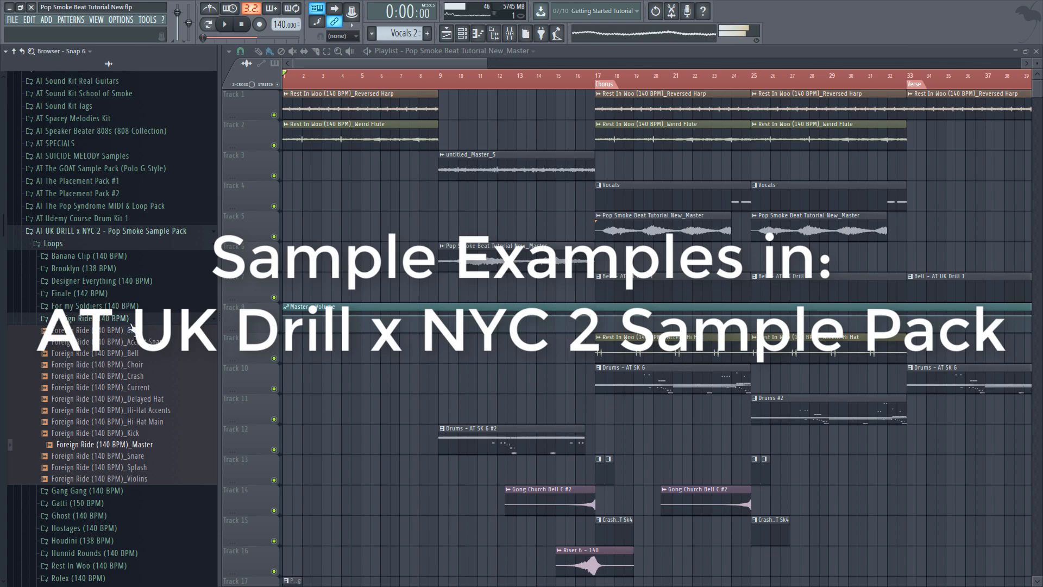
click(118, 281)
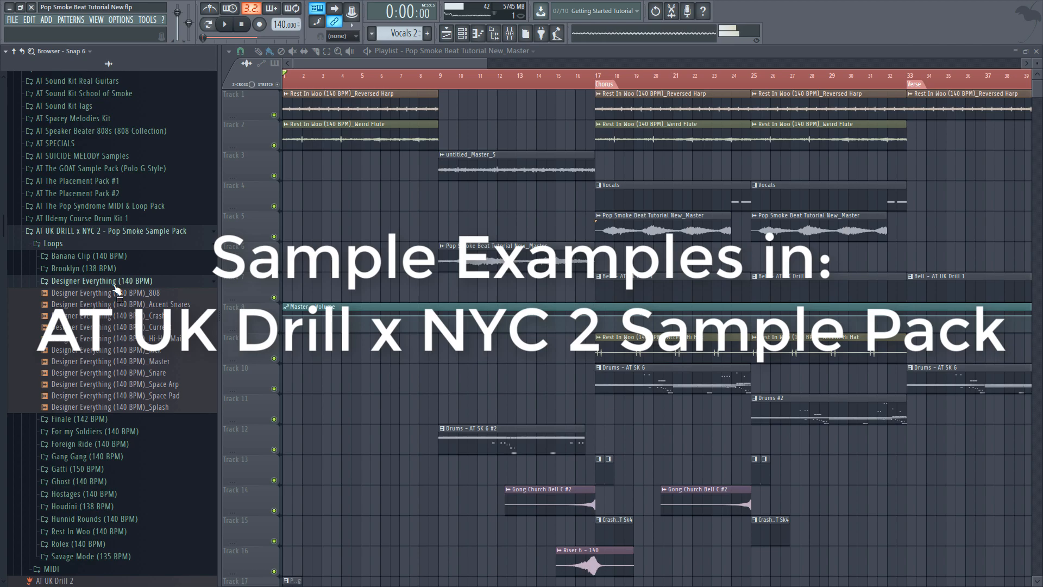
click(115, 284)
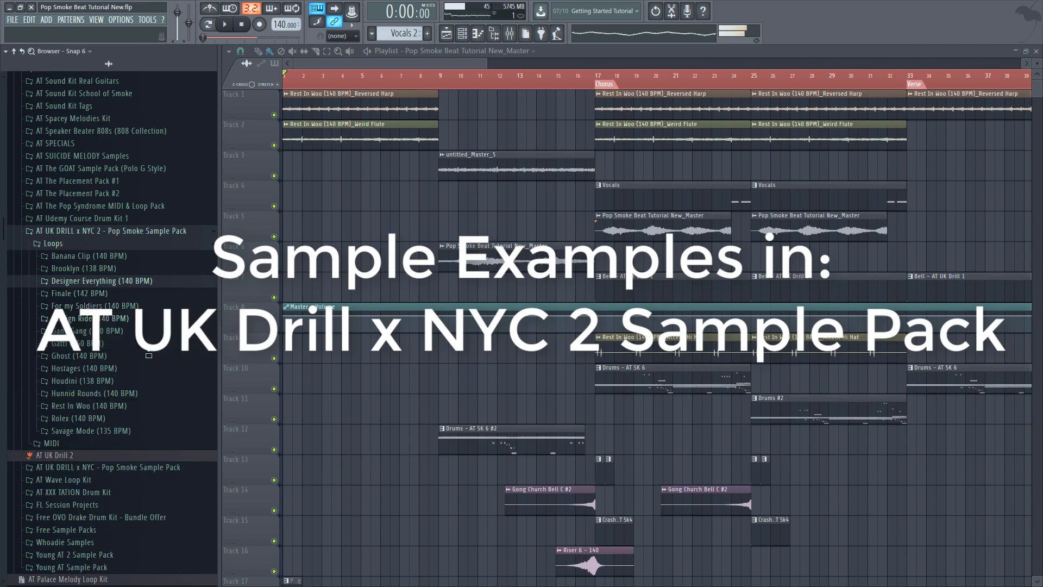
Step: Expand the Rest In Woo (140 BPM) loop folder and preview its Master loop
click(130, 406)
click(156, 486)
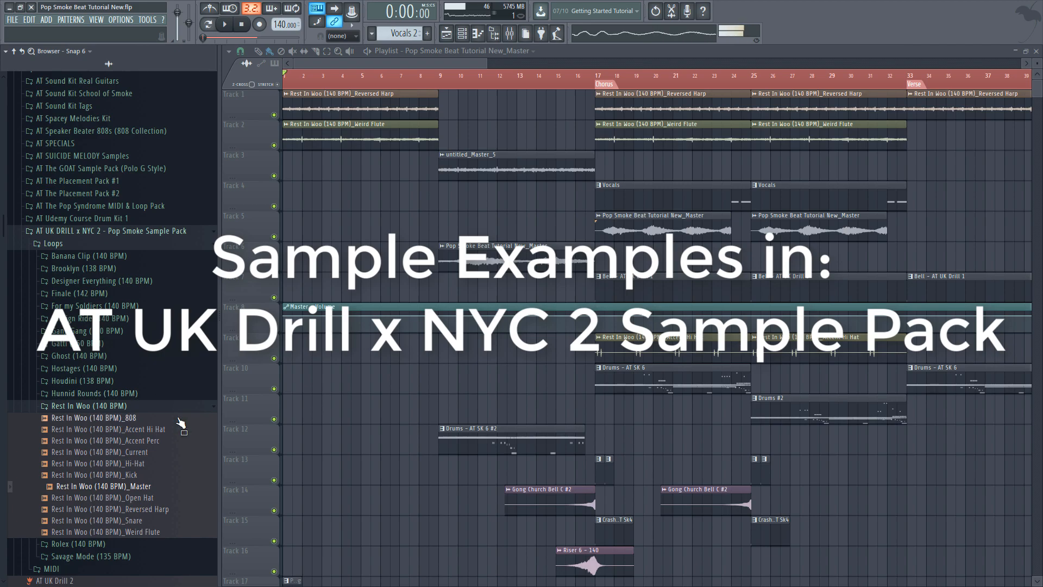
scroll(165, 404, up, 2)
scroll(142, 434, down, 2)
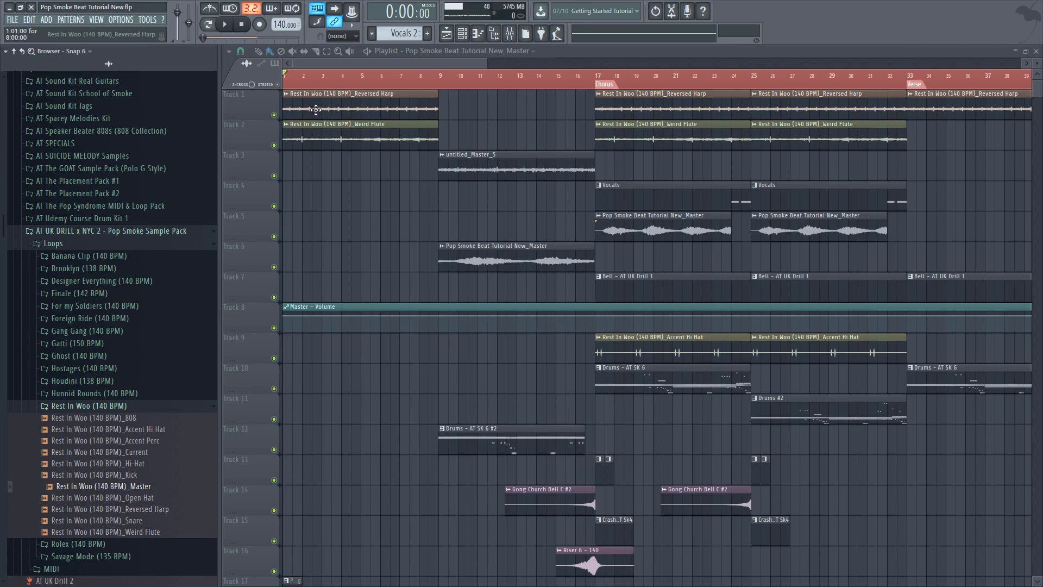
Step: Place the Rest In Woo (140 BPM)_Weird Flute loop on Tracks 4 and 5 of the playlist, and delete the added clips
click(402, 121)
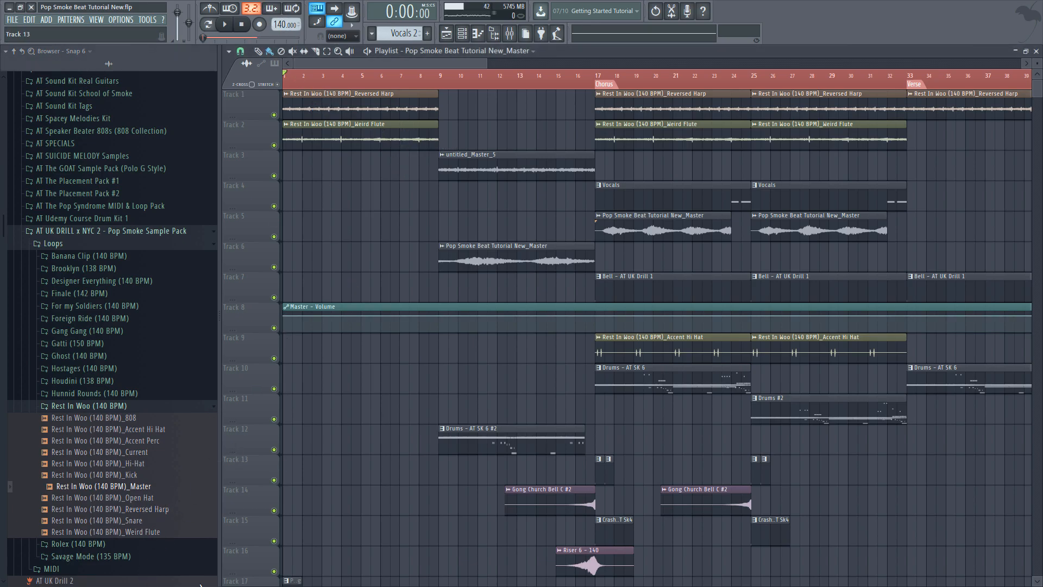
drag(158, 536, 367, 213)
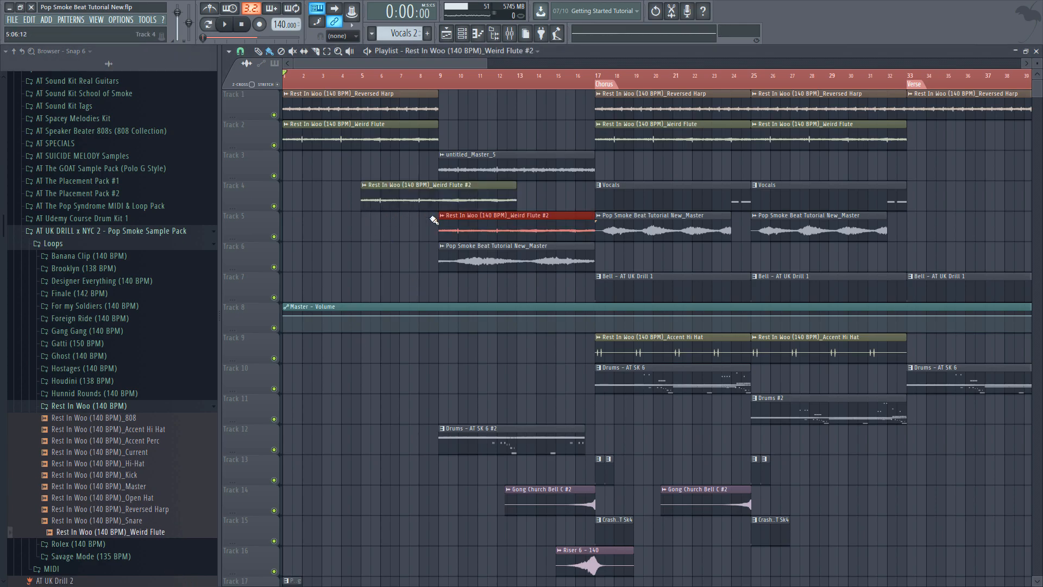
drag(455, 209, 327, 192)
right_click(327, 191)
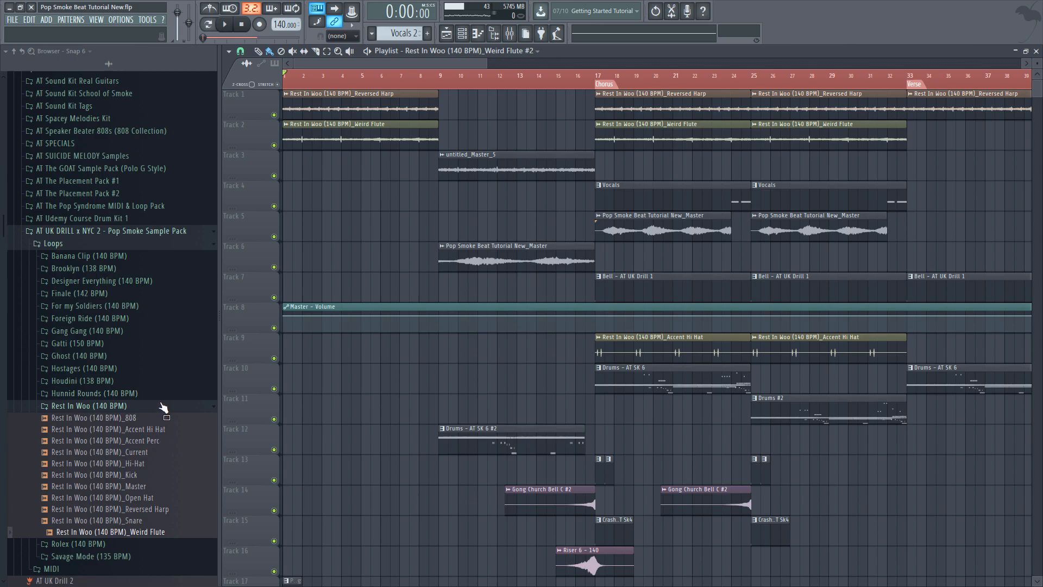
Step: Listen to Track 3 from bar 9 with only it and the Master - Volume track enabled, and re-enable all tracks
drag(163, 408, 453, 128)
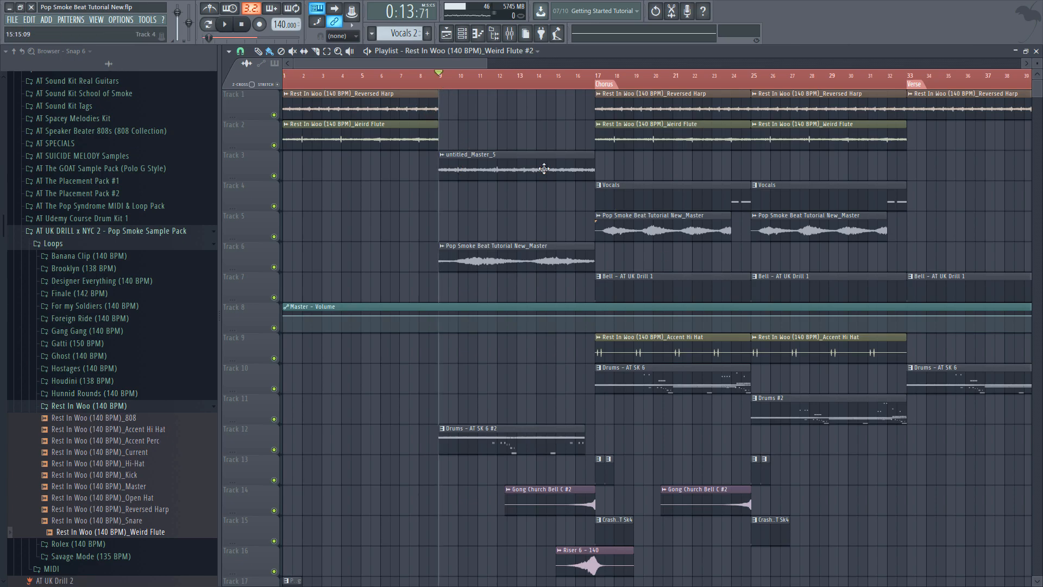
click(409, 77)
key(space)
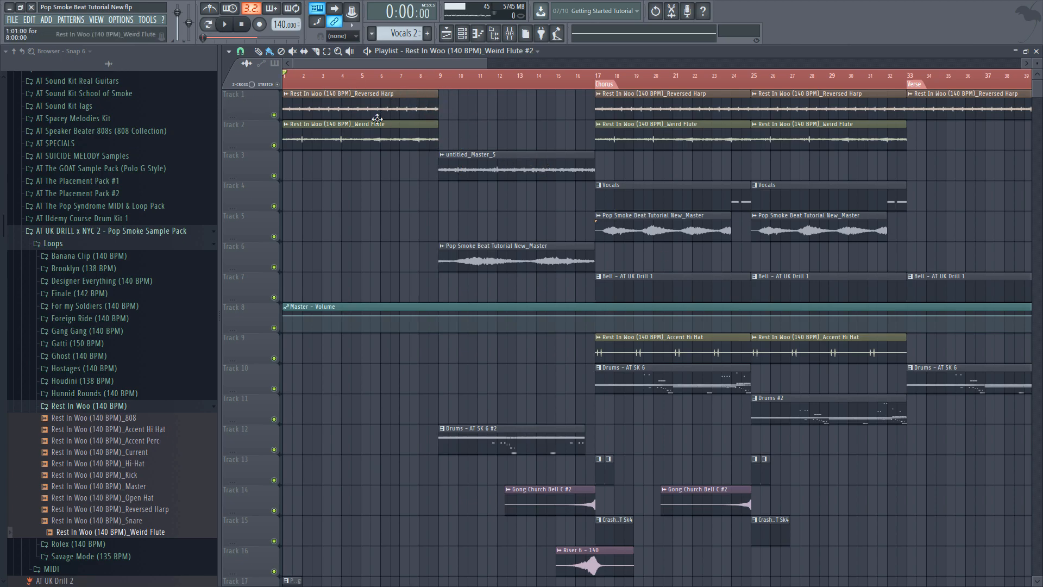
click(471, 154)
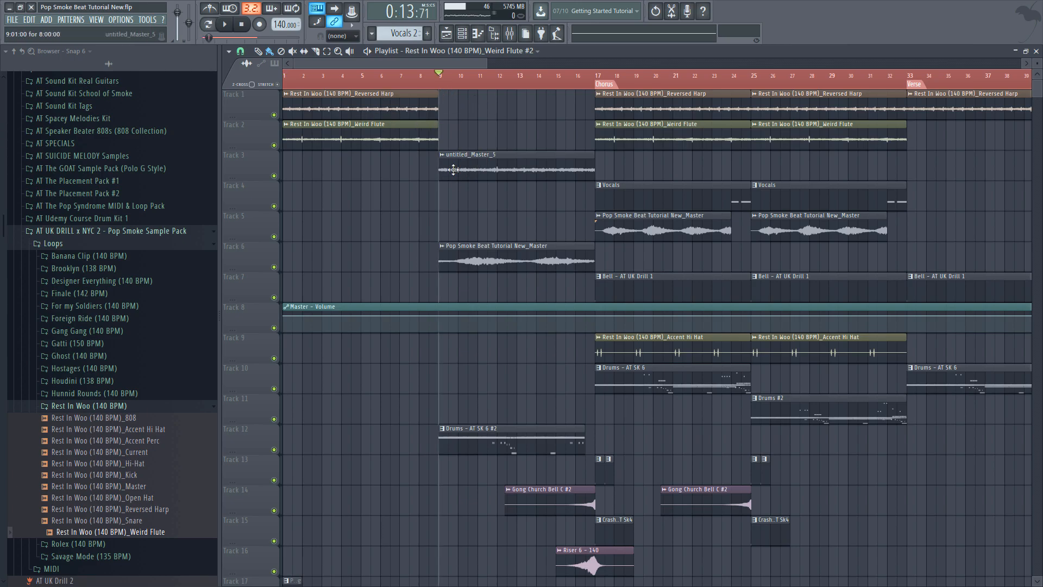
right_click(273, 176)
click(273, 327)
key(space)
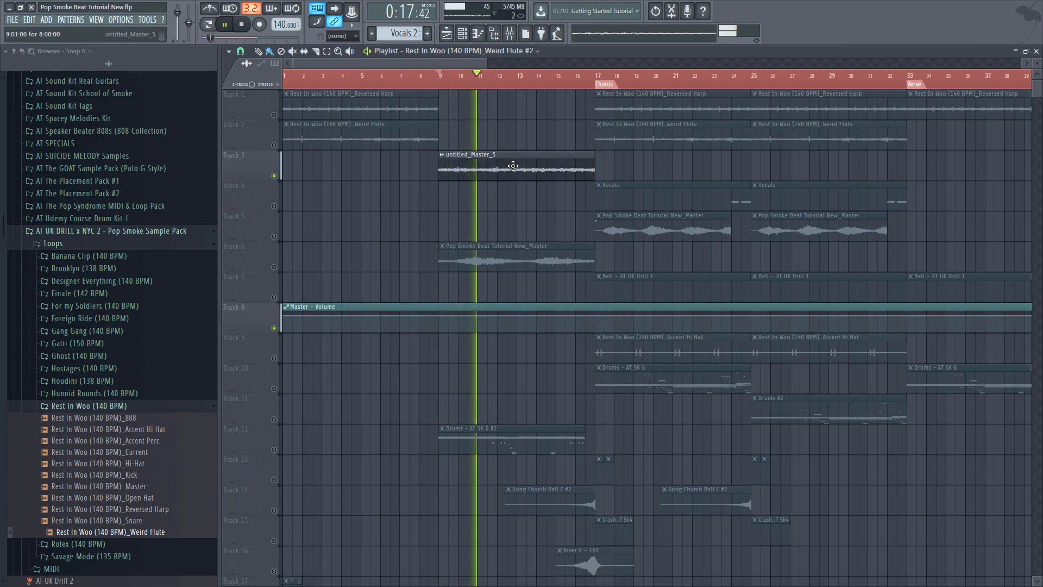
key(space)
right_click(274, 327)
right_click(274, 328)
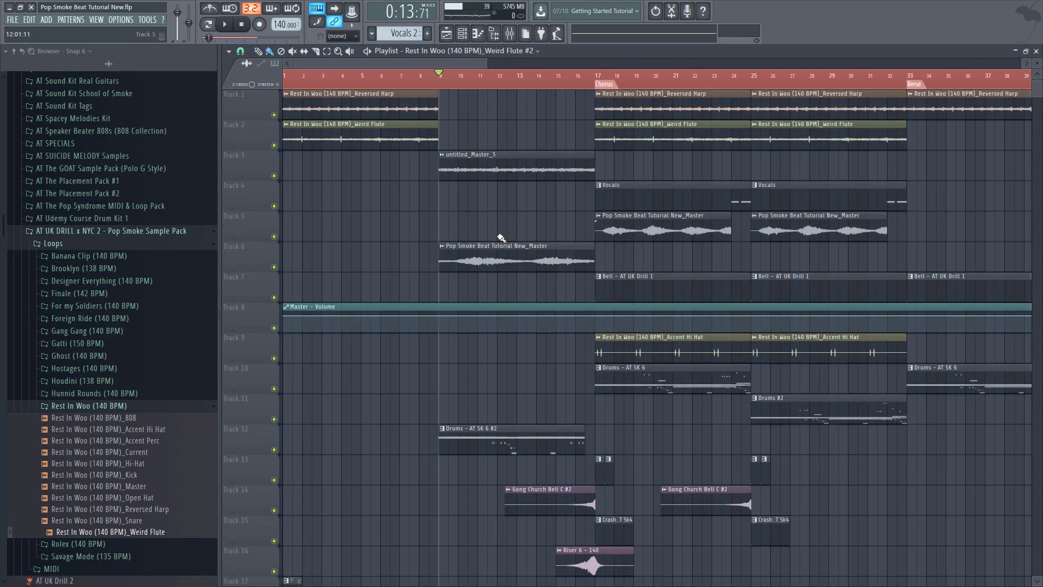
Step: Play the arrangement from bar 9 with the Track 12 drums muted, and stop playback
key(space)
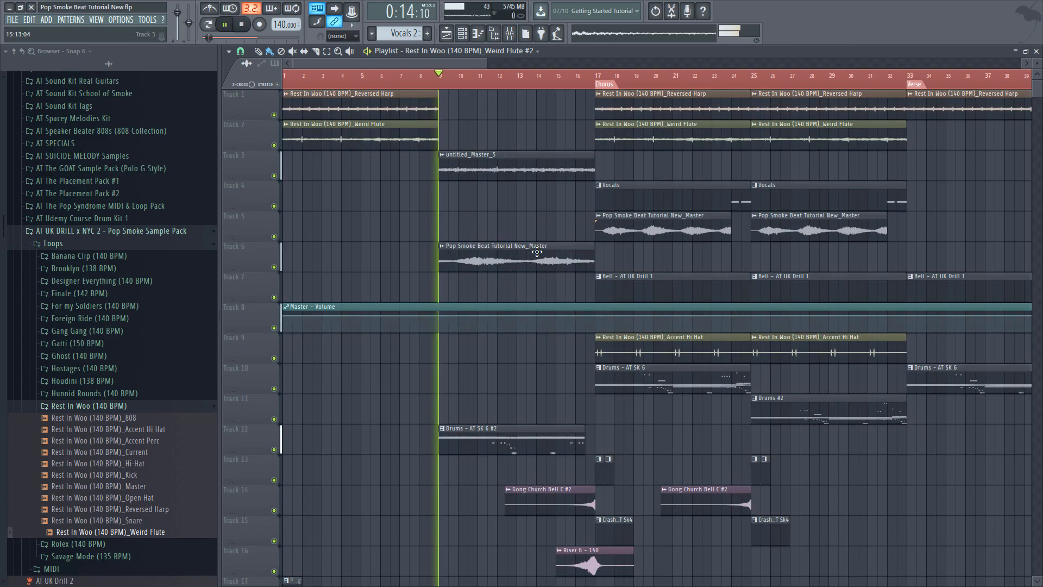
click(274, 450)
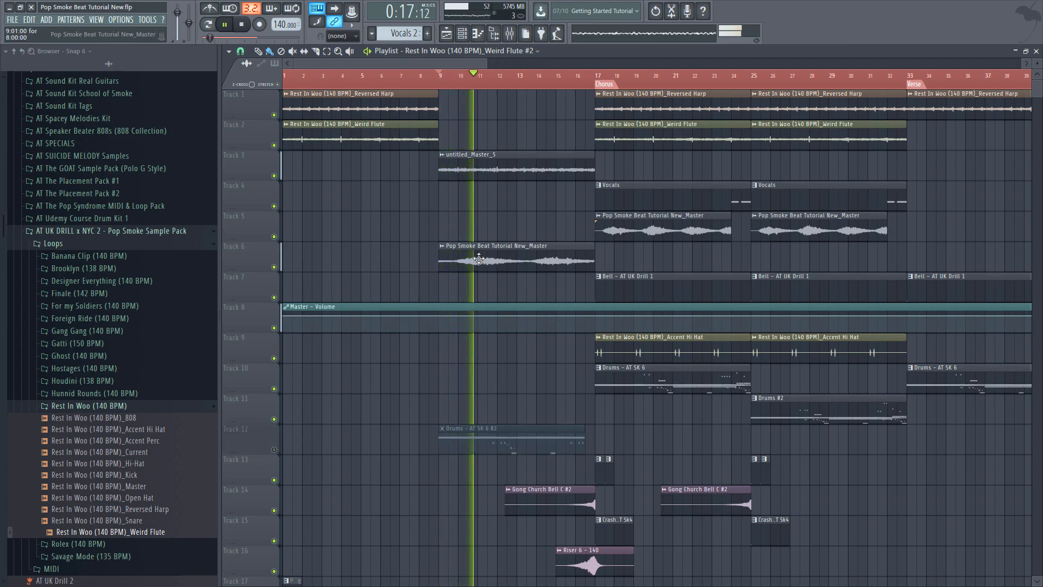
key(space)
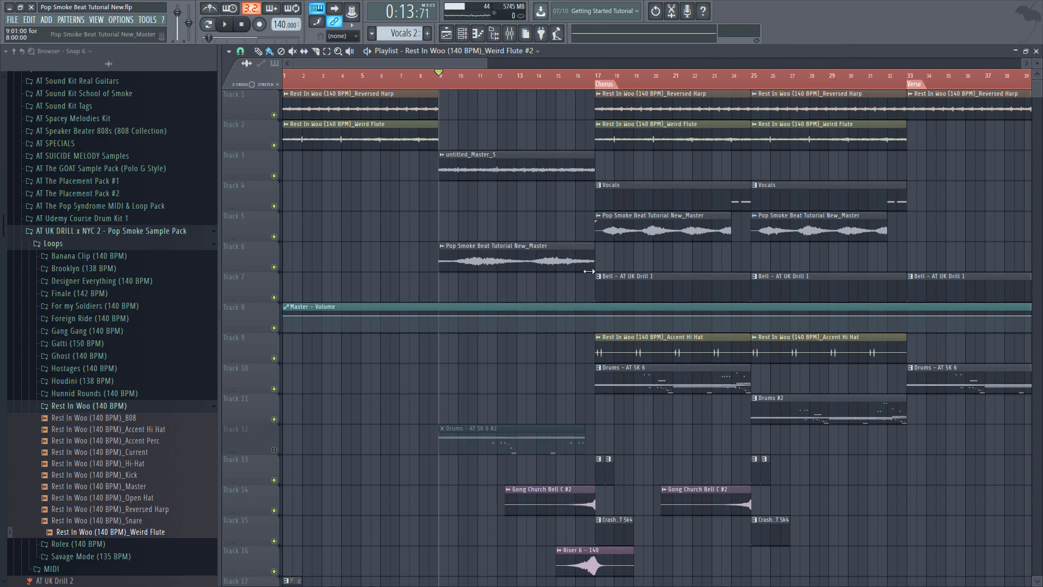
Step: Listen to the Track 5 clip from bar 17 with only it and the Master - Volume track enabled
click(596, 75)
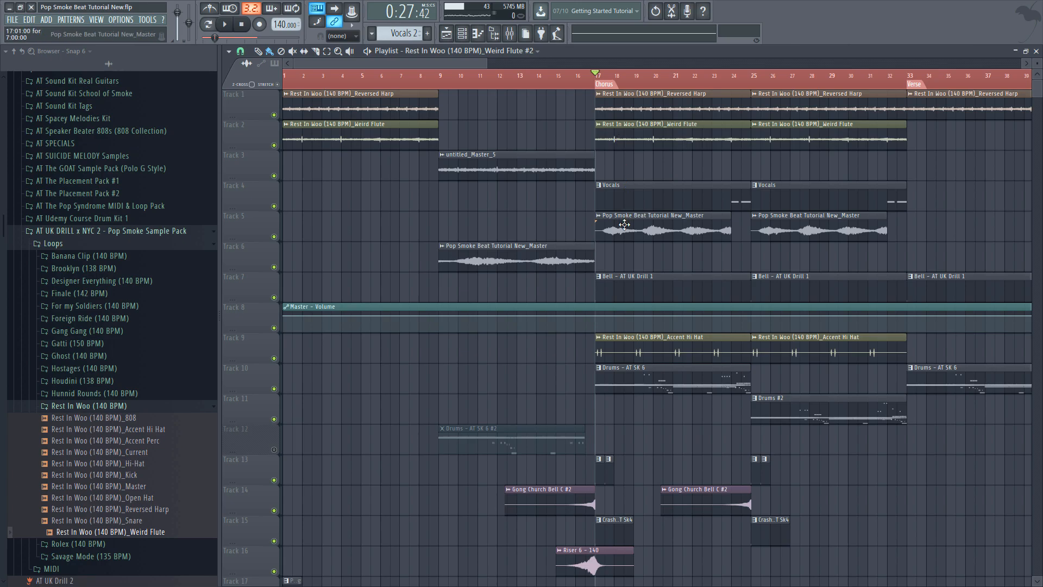
right_click(274, 237)
key(space)
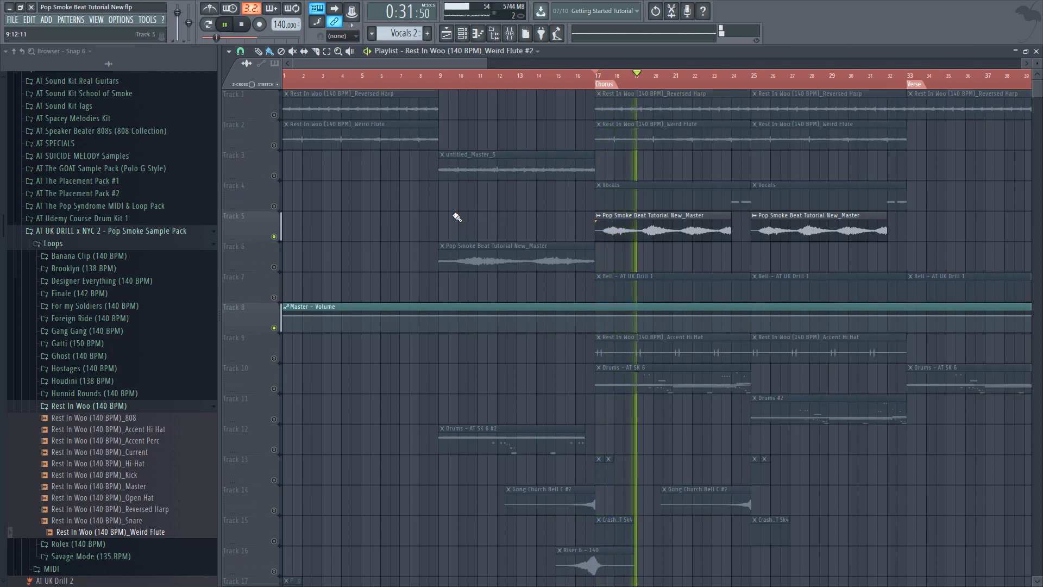
Step: Enable Tracks 1 and 2 alongside Track 5 and Master - Volume, and play the arrangement from bar 17
key(space)
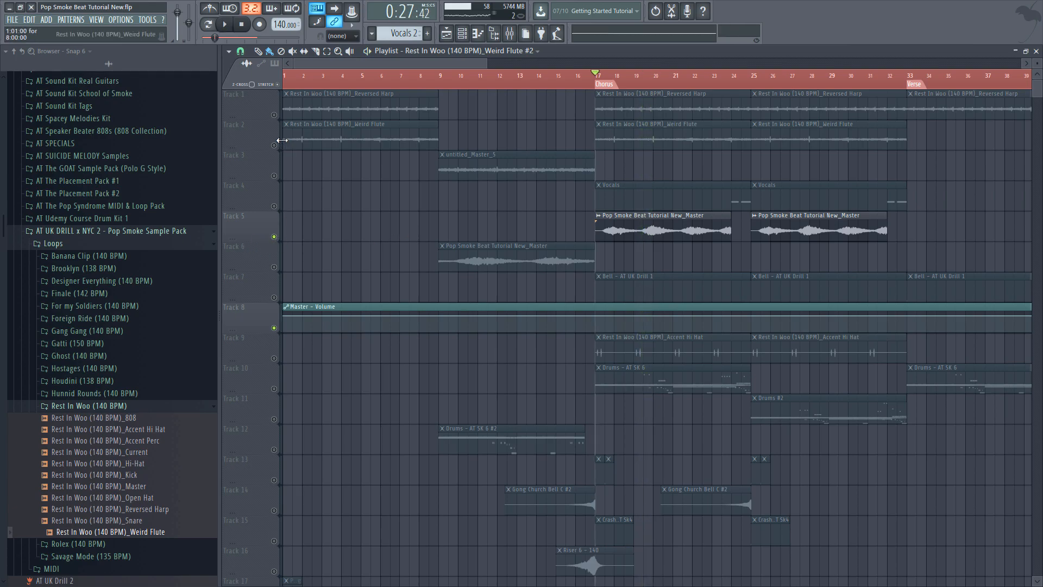
click(274, 144)
click(273, 115)
key(space)
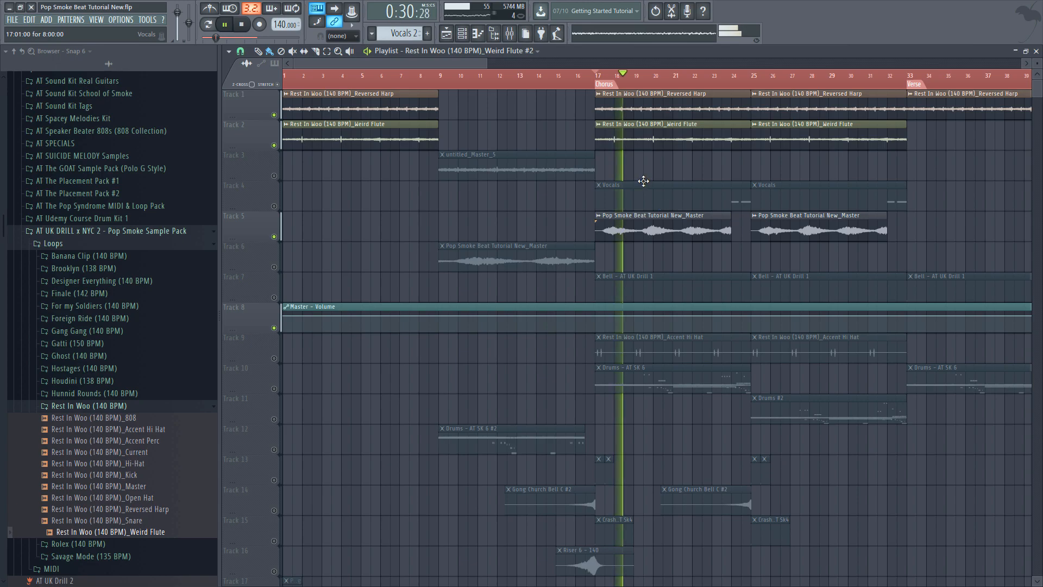
Step: Enable the Track 4 vocals with the other active melody tracks, listen briefly from bar 17, and stop playback
click(274, 206)
key(space)
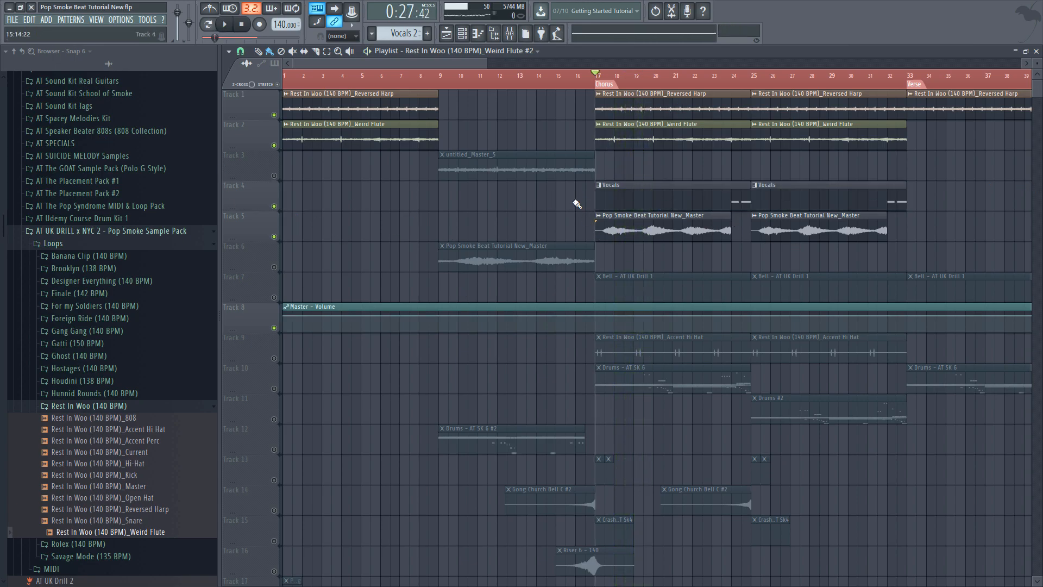
key(space)
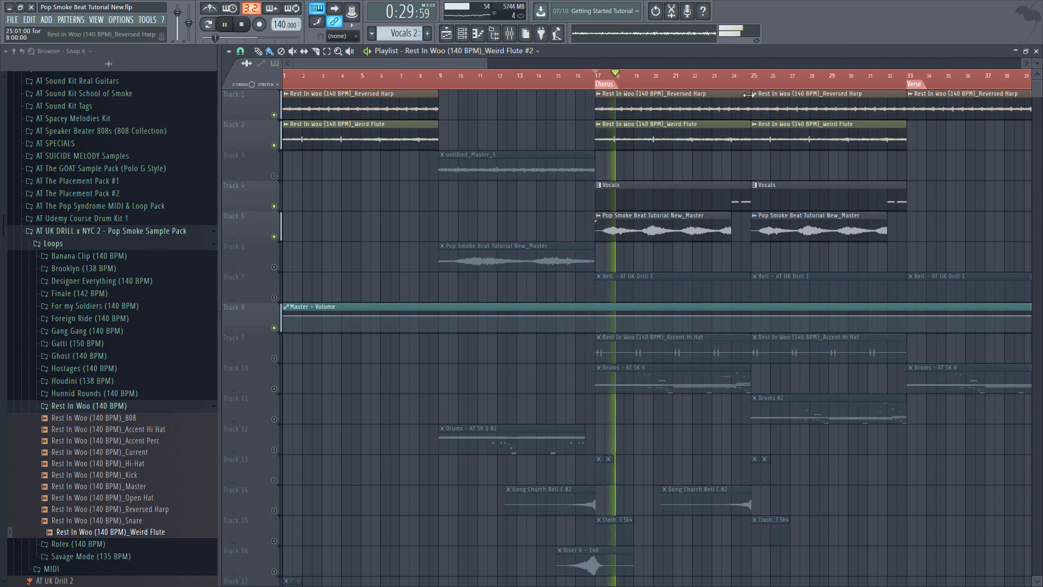
key(space)
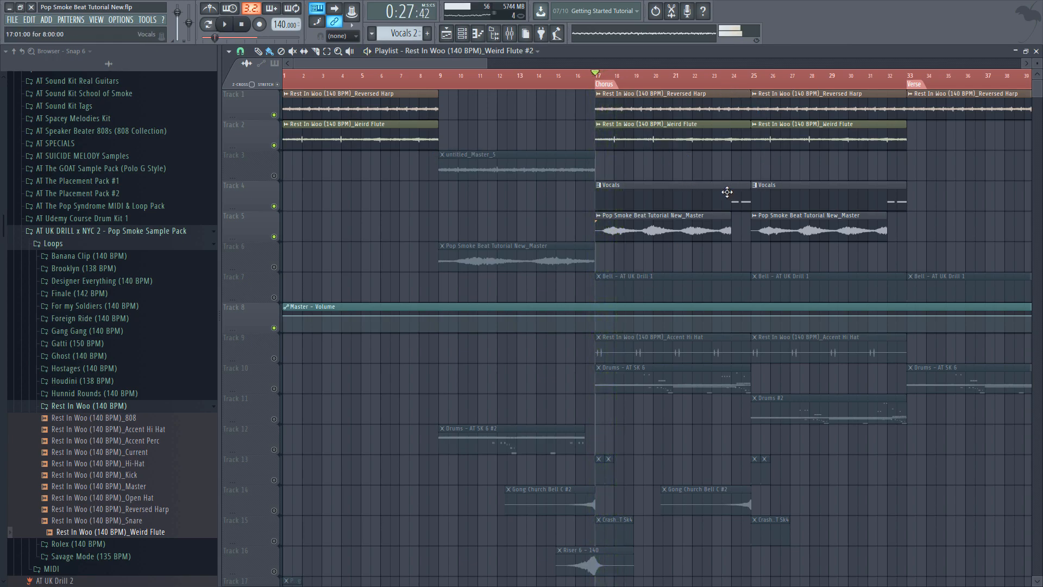
Step: Listen to the Track 4 Vocals part from bar 23 and view its Vocal Arcade instrument
click(732, 91)
click(718, 80)
key(space)
click(735, 204)
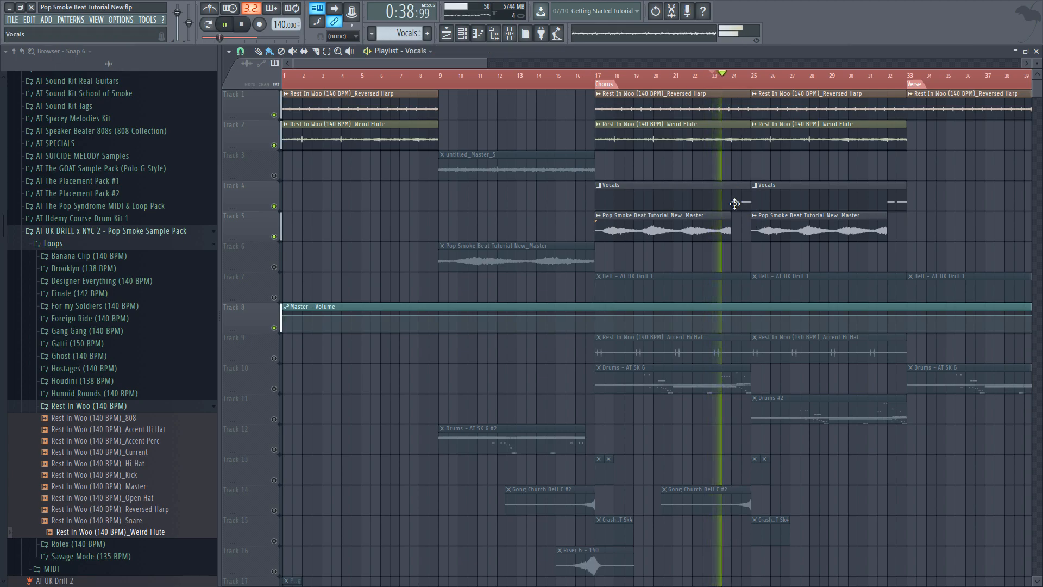
double_click(735, 204)
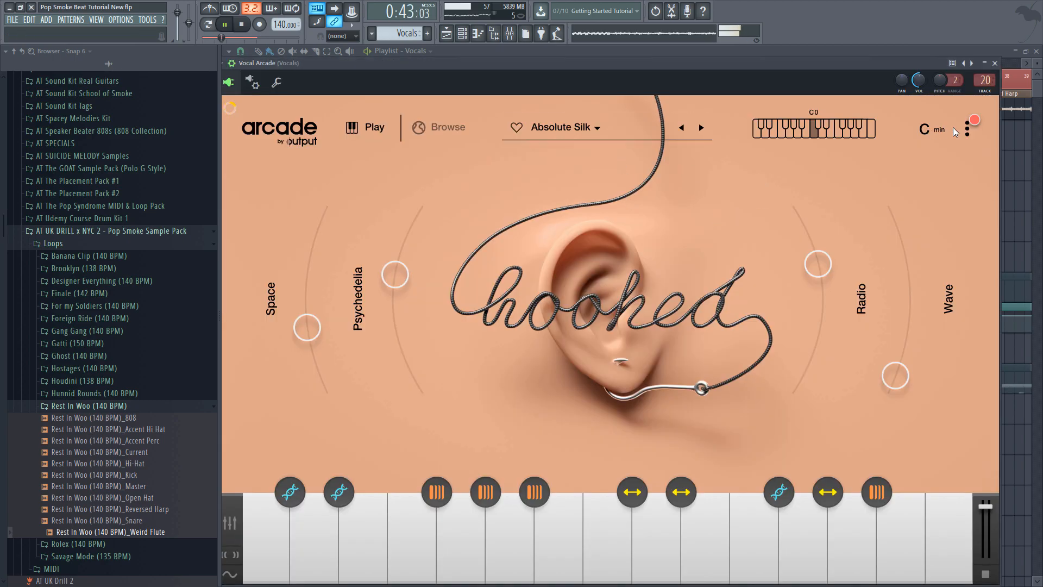
click(994, 64)
click(957, 68)
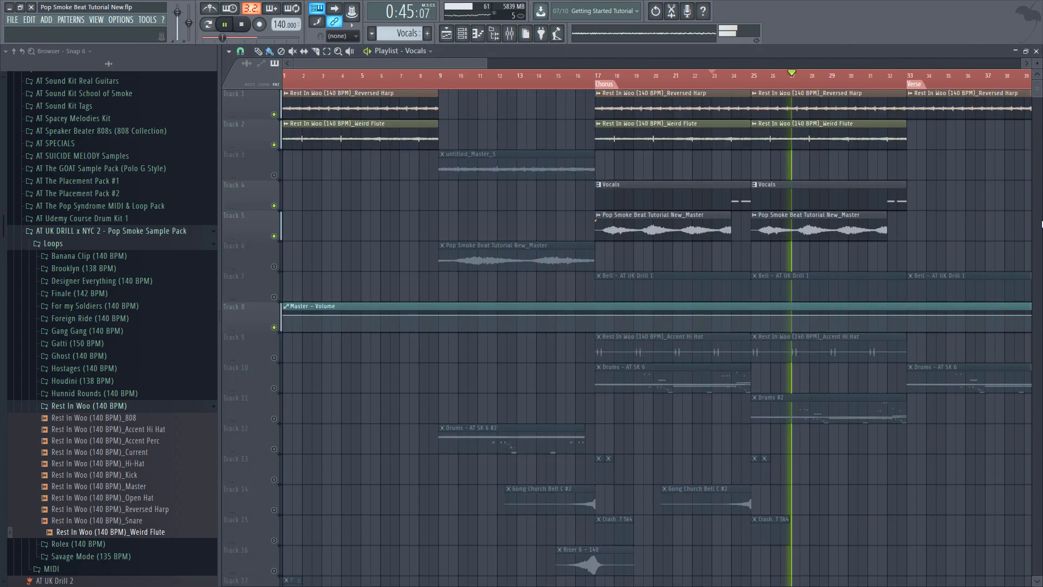
click(709, 76)
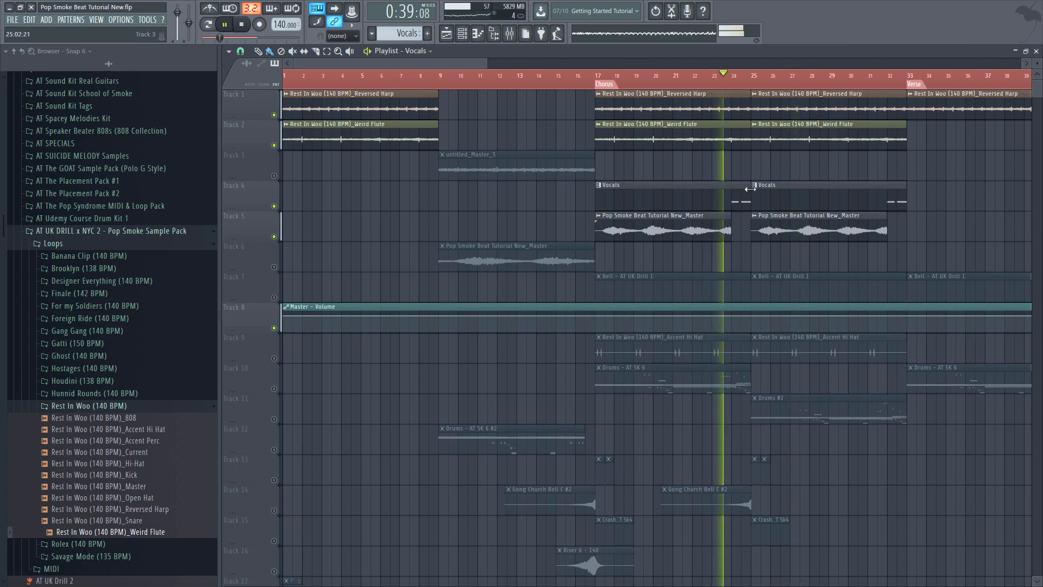
key(space)
Step: Enable the Bell - AT UK Drill 1 clips on Track 7 and listen to the melody tracks from bar 17
drag(607, 77, 596, 78)
click(274, 298)
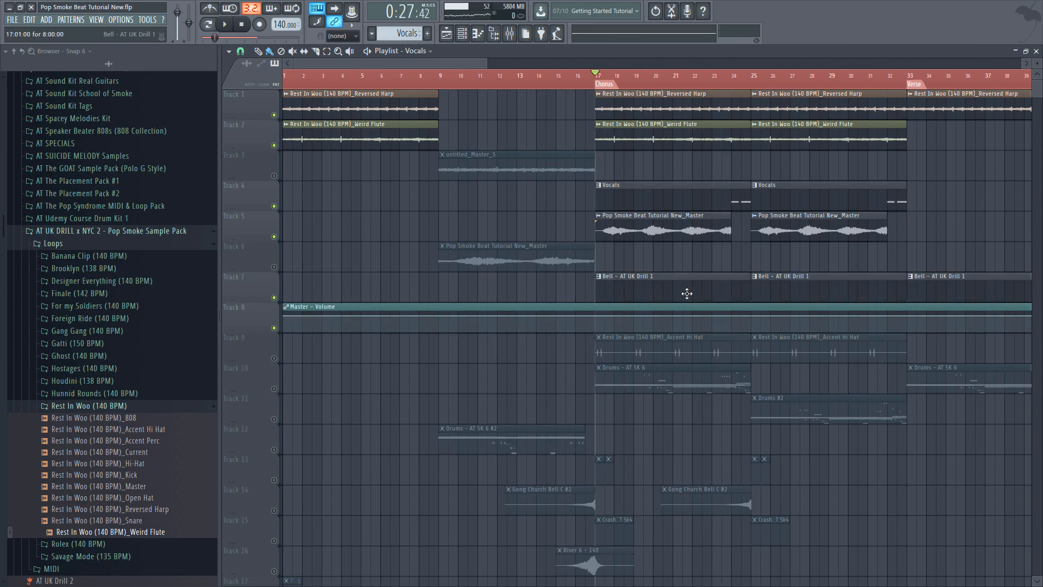
key(space)
key(space)
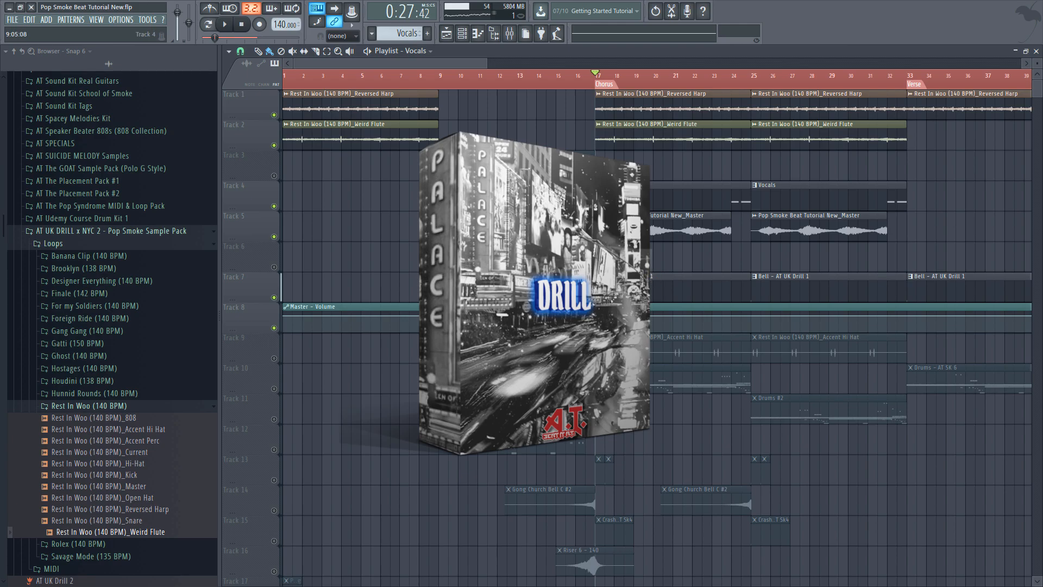
Step: Browse the AT UK DRILL x NYC - Pop Smoke Sample Pack and its FX - Stash Folder, and collapse the pack
click(78, 231)
click(125, 244)
click(109, 260)
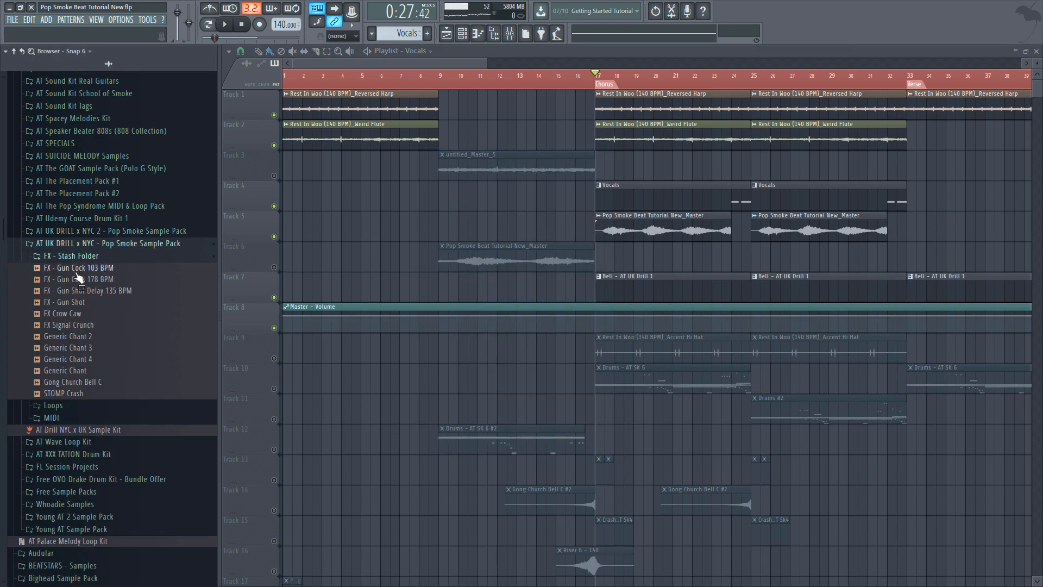
click(104, 256)
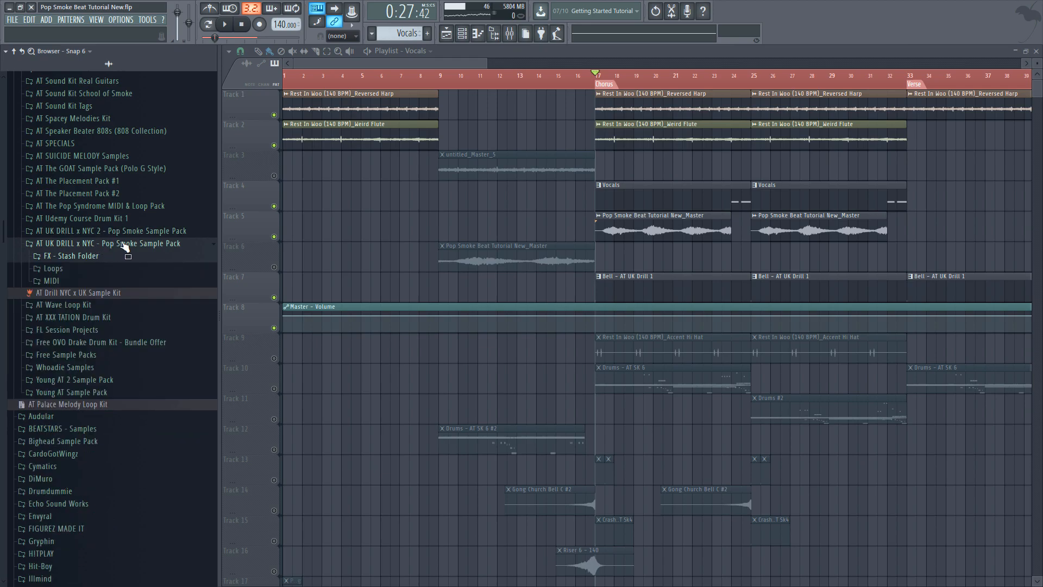
click(126, 243)
Step: Enable the Accent Hi Hat loop on Track 9 and play the arrangement from bar 17
click(274, 358)
key(space)
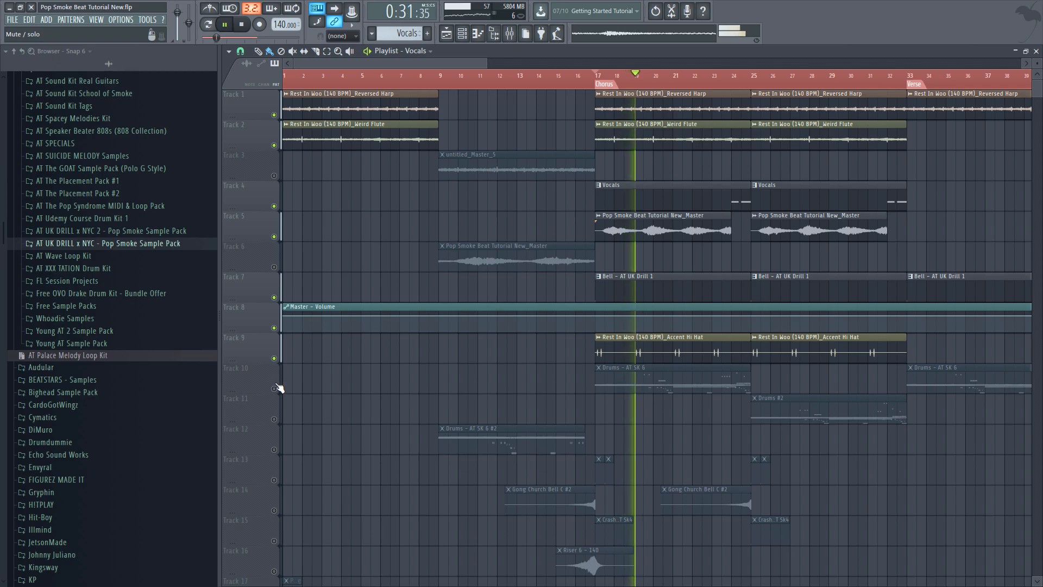
Step: Solo Track 10, stop playback, and open its Drums - AT SK 6 pattern in the Channel rack
ctrl+click(274, 388)
key(space)
click(697, 384)
double_click(697, 384)
scroll(628, 344, down, 4)
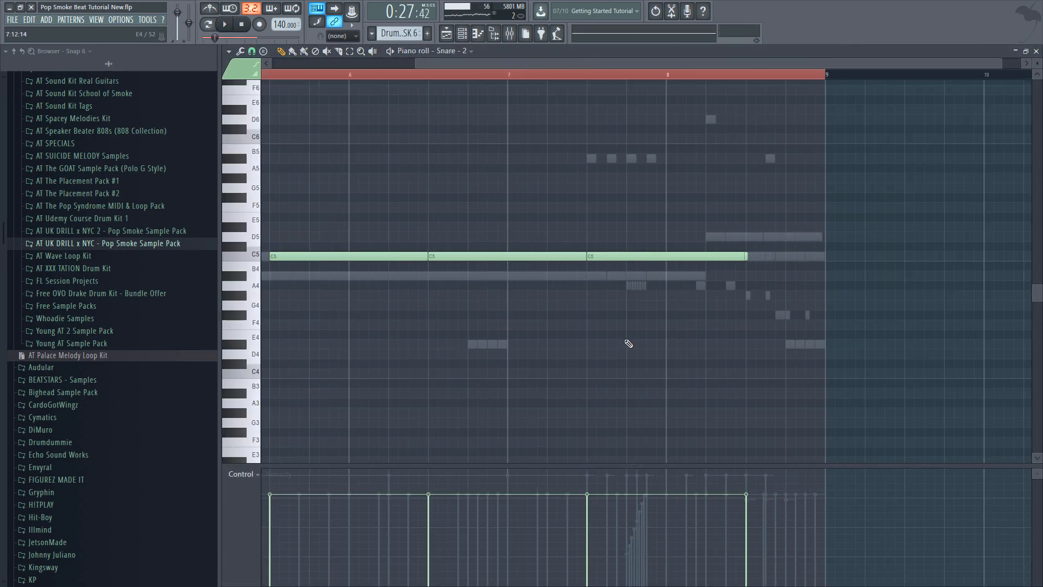
key(F6)
key(space)
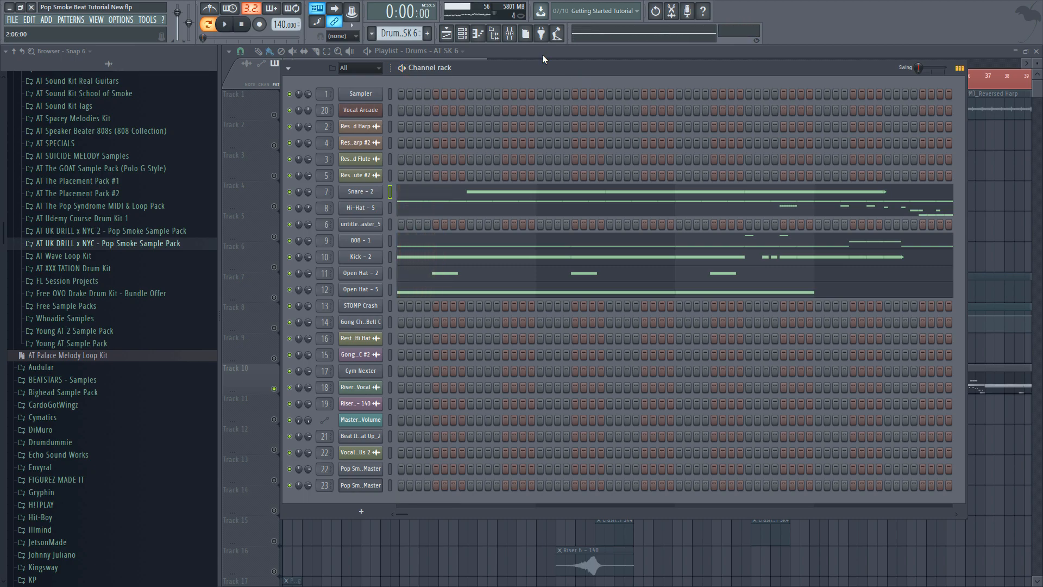
key(F6)
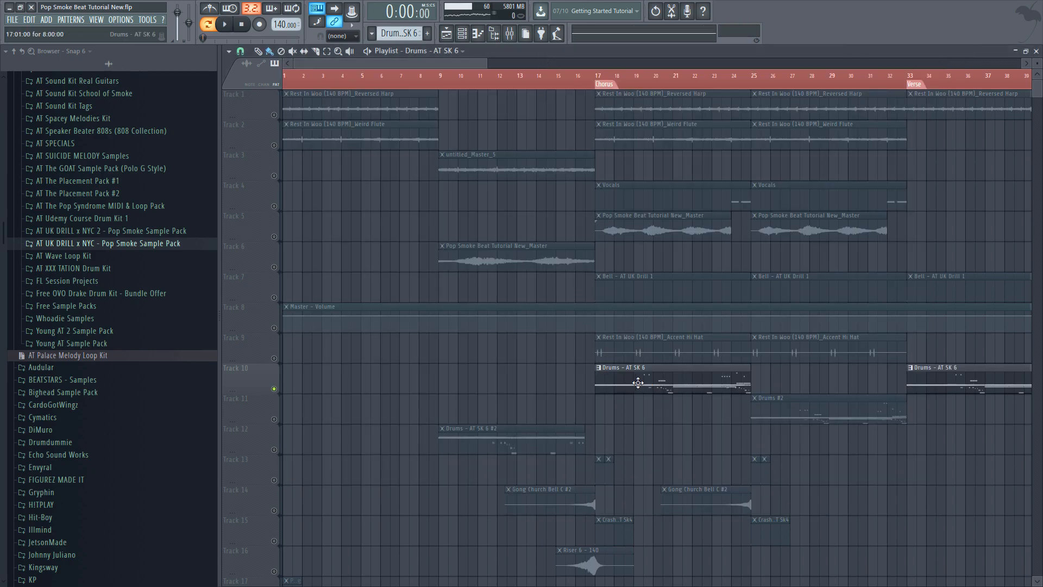
double_click(664, 382)
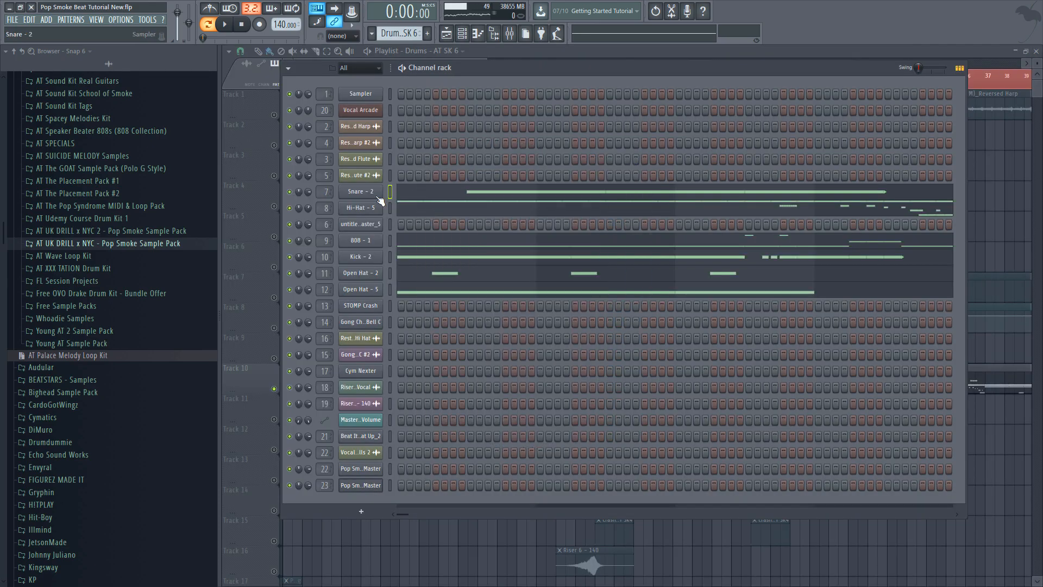
Step: Play the drum pattern while examining the Hi-Hat - 5 notes and rolls in the piano roll, and stop playback
click(372, 205)
click(570, 143)
click(542, 182)
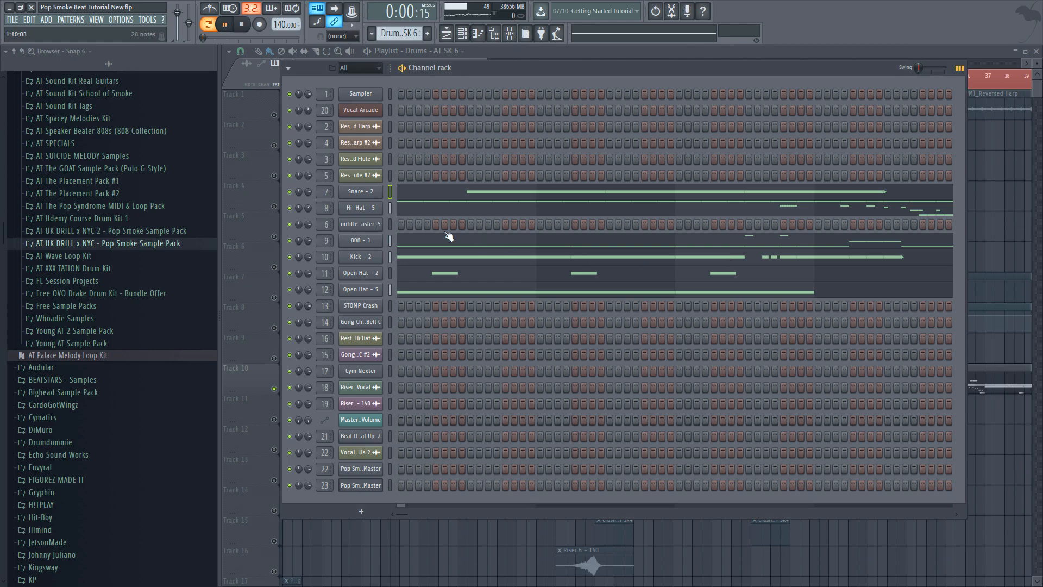
click(402, 209)
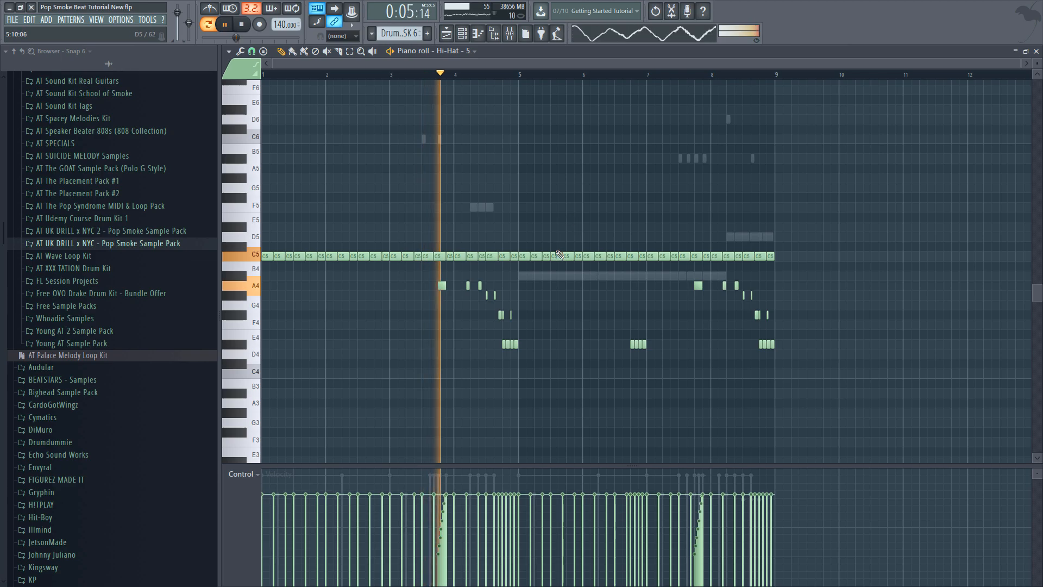
scroll(426, 372, up, 2)
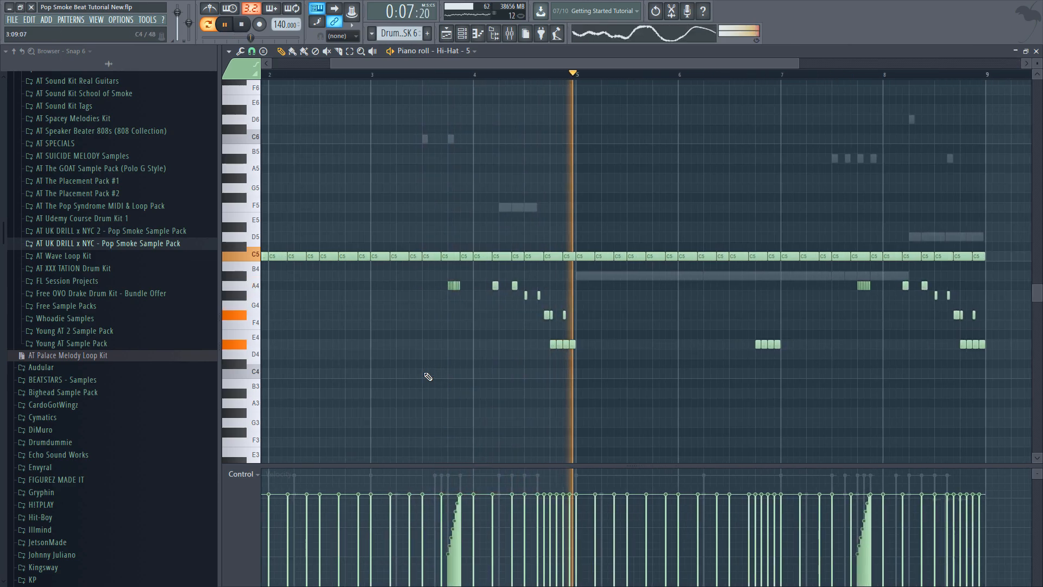
scroll(722, 308, down, 2)
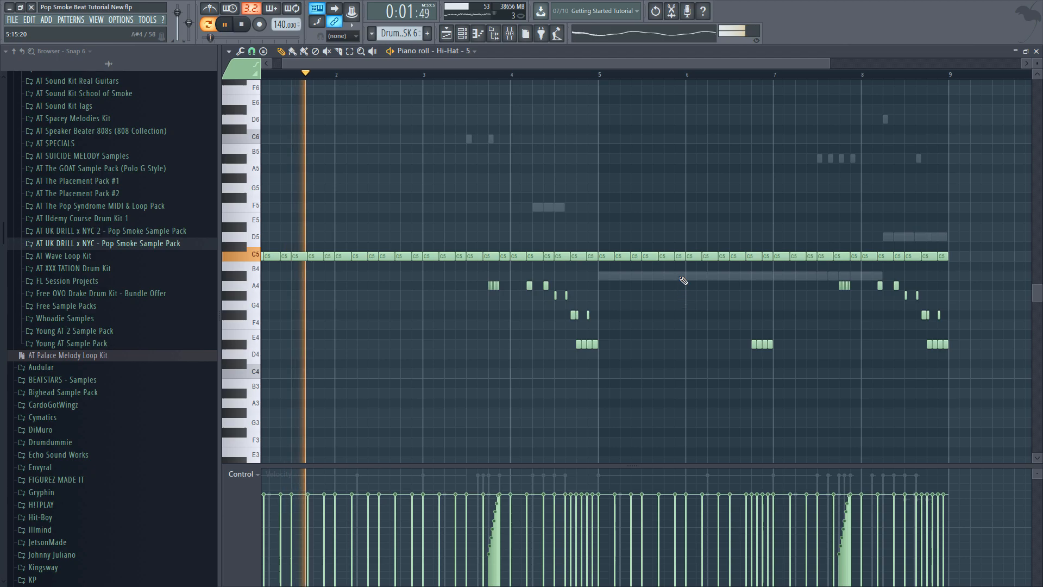
key(space)
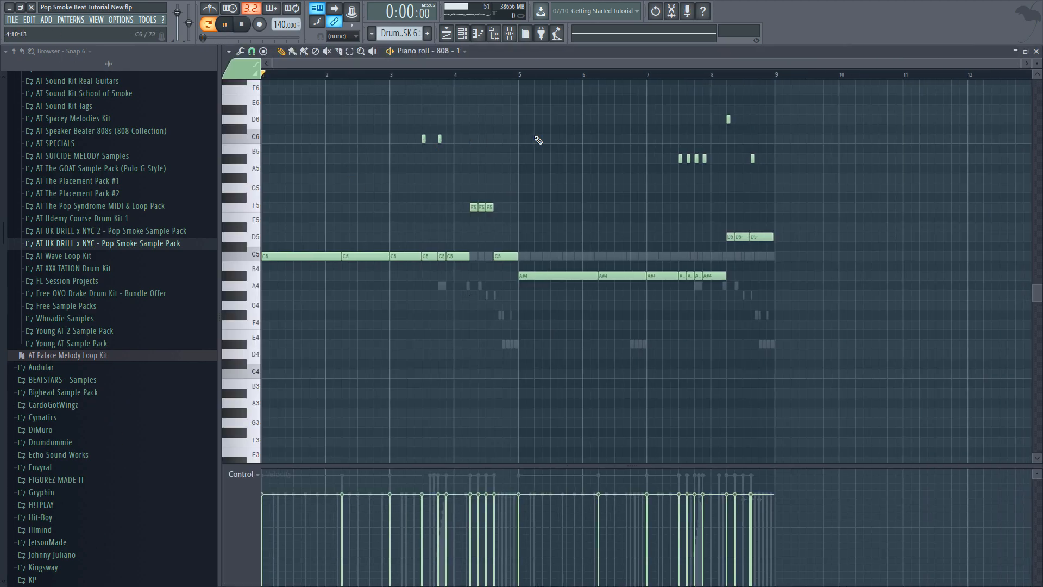
Step: Listen to the pattern while examining the 808 - 1 notes in the piano roll, and view the D6 slide note's properties
key(space)
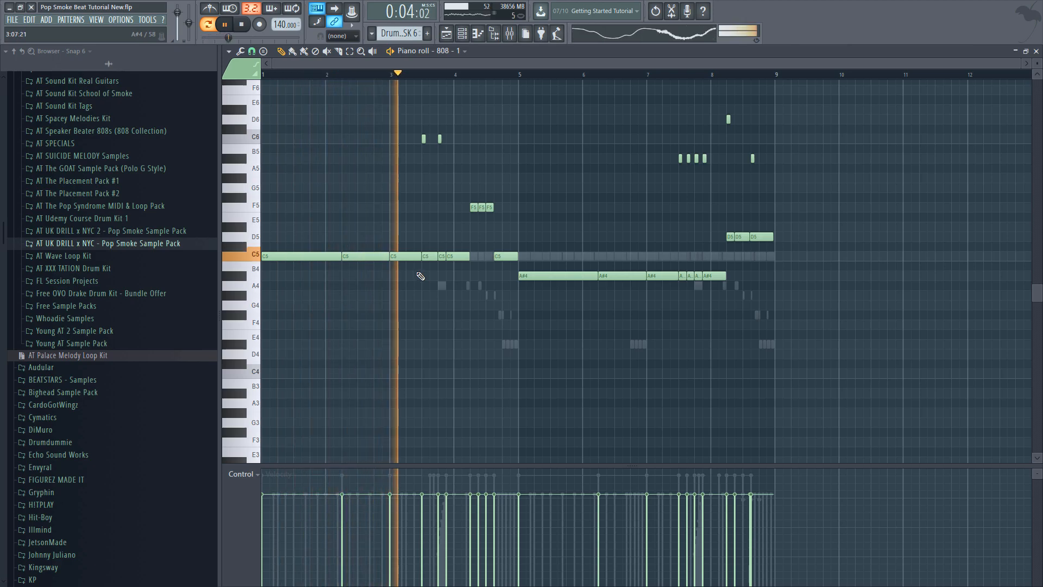
scroll(422, 276, up, 2)
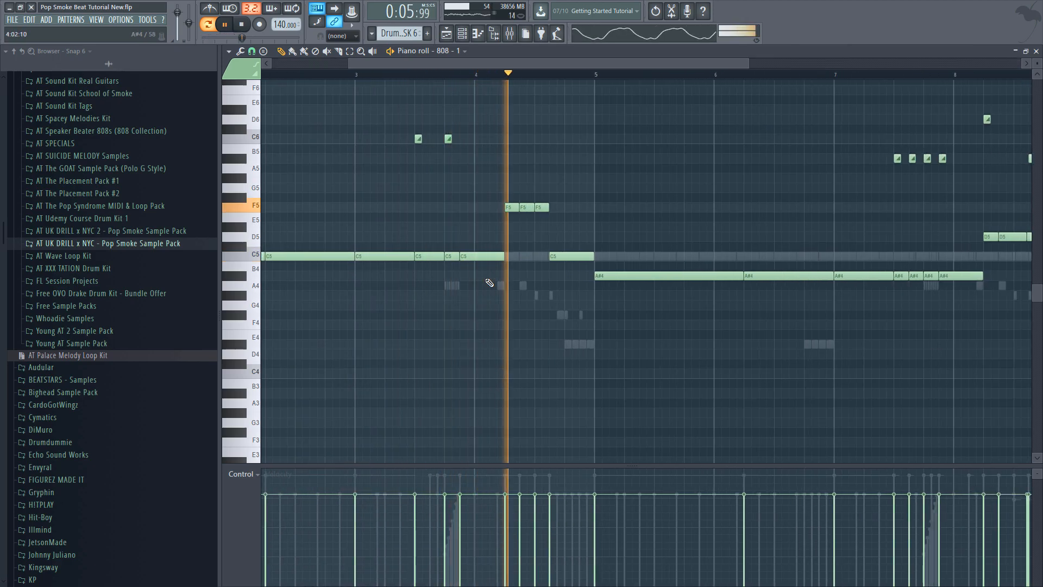
scroll(628, 274, down, 2)
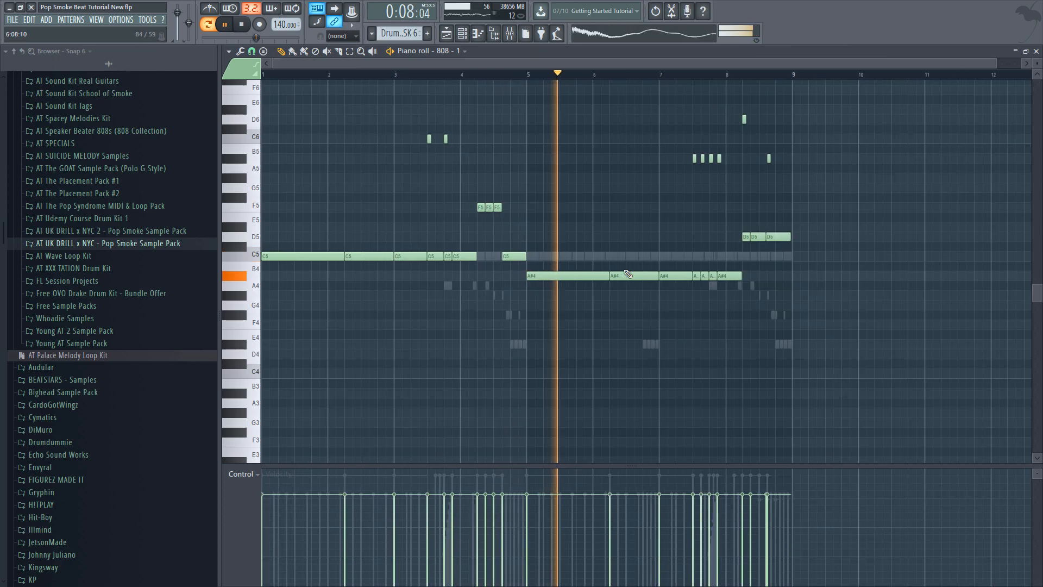
scroll(598, 228, down, 1)
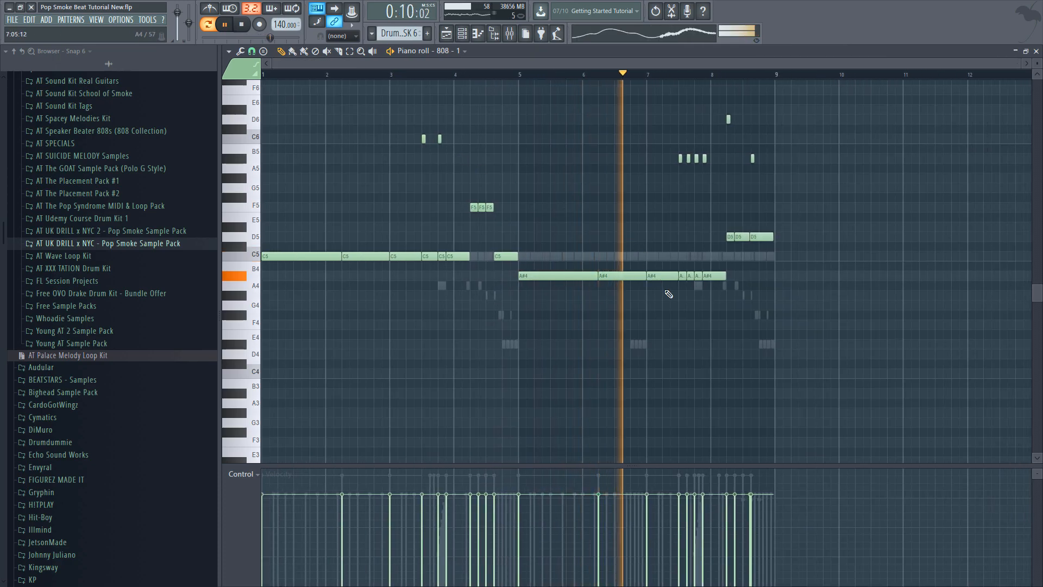
scroll(701, 272, up, 2)
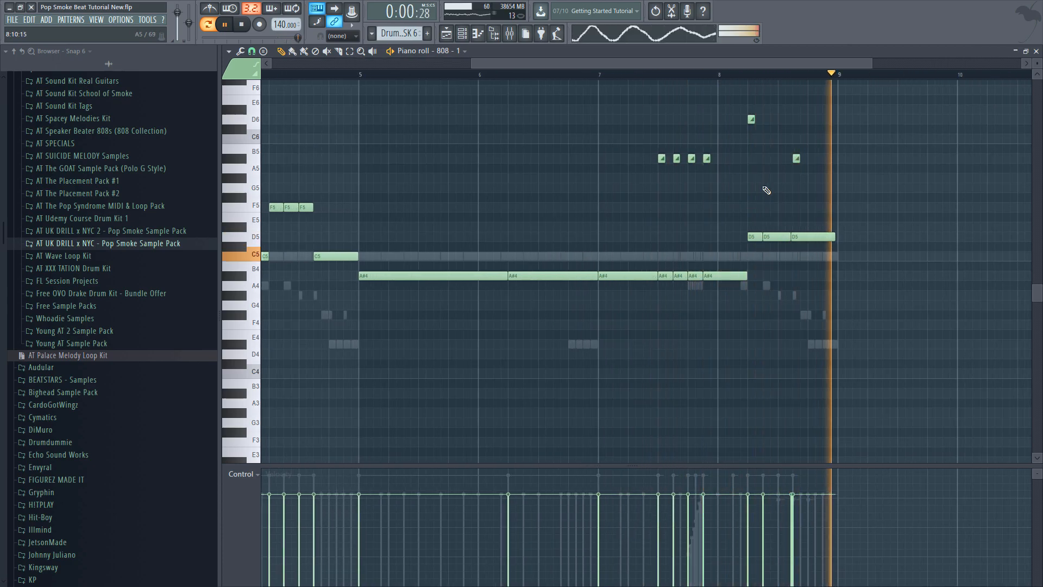
key(space)
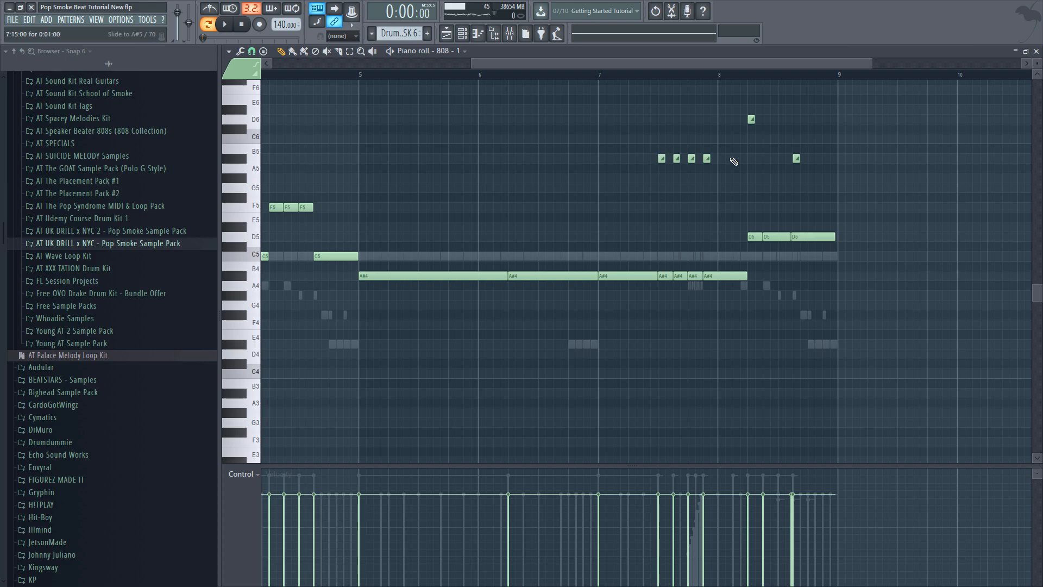
double_click(751, 119)
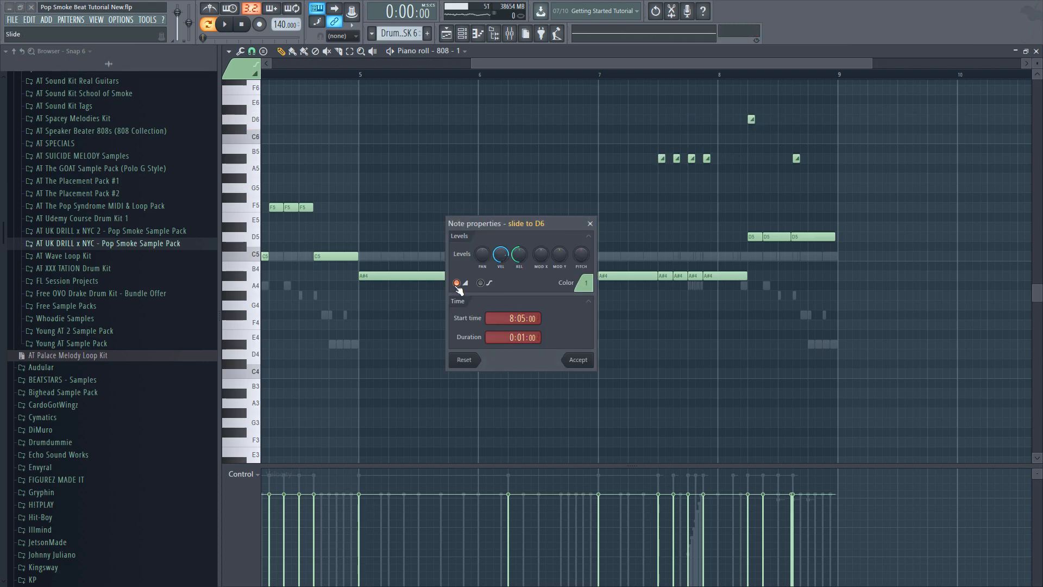
click(591, 224)
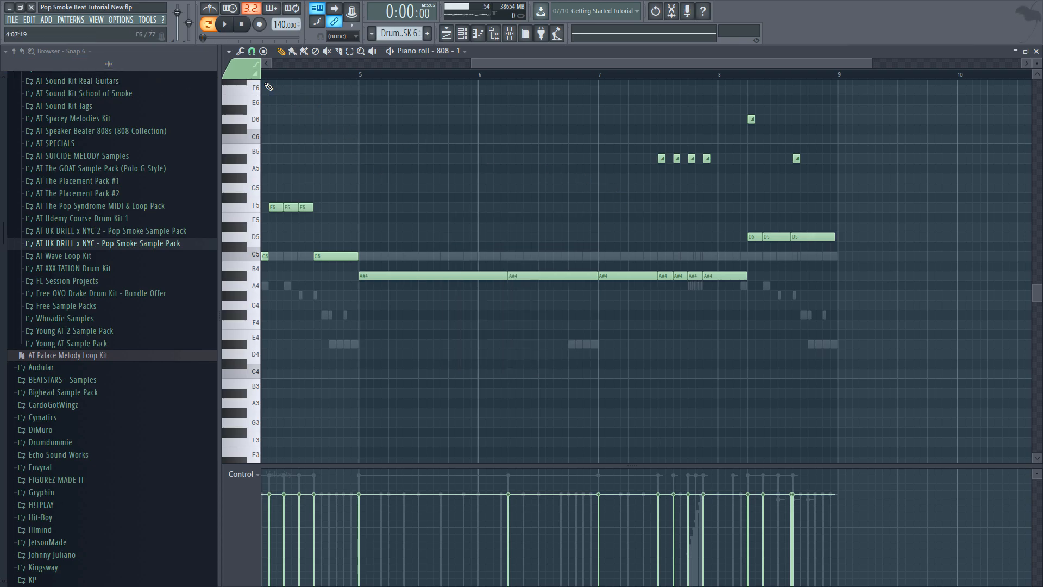
Step: Add an A#5 slide note near the start of bar 5 in the 808 - 1 piano roll and play it back briefly
click(450, 158)
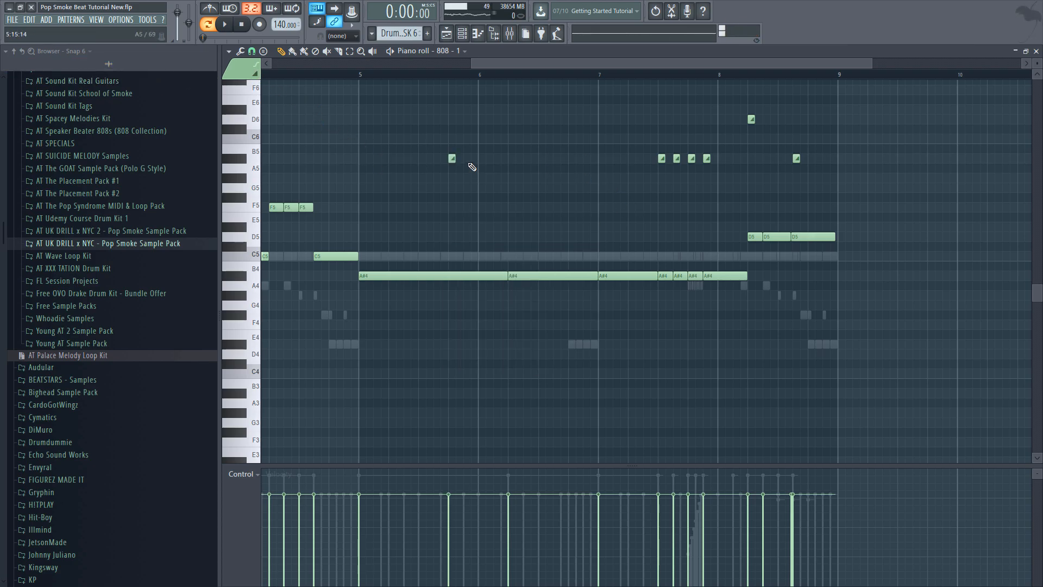
right_click(451, 158)
click(380, 158)
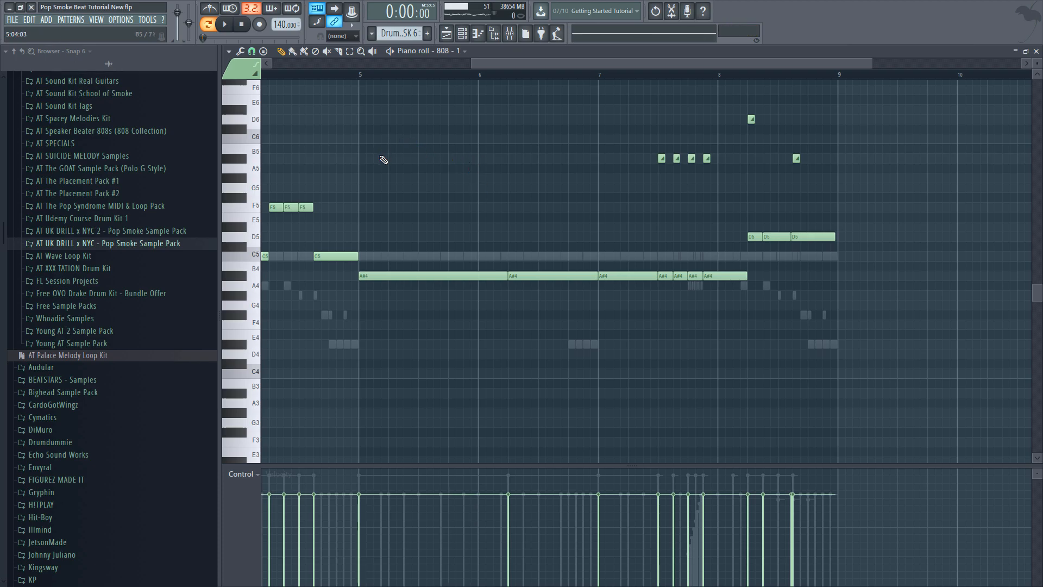
key(space)
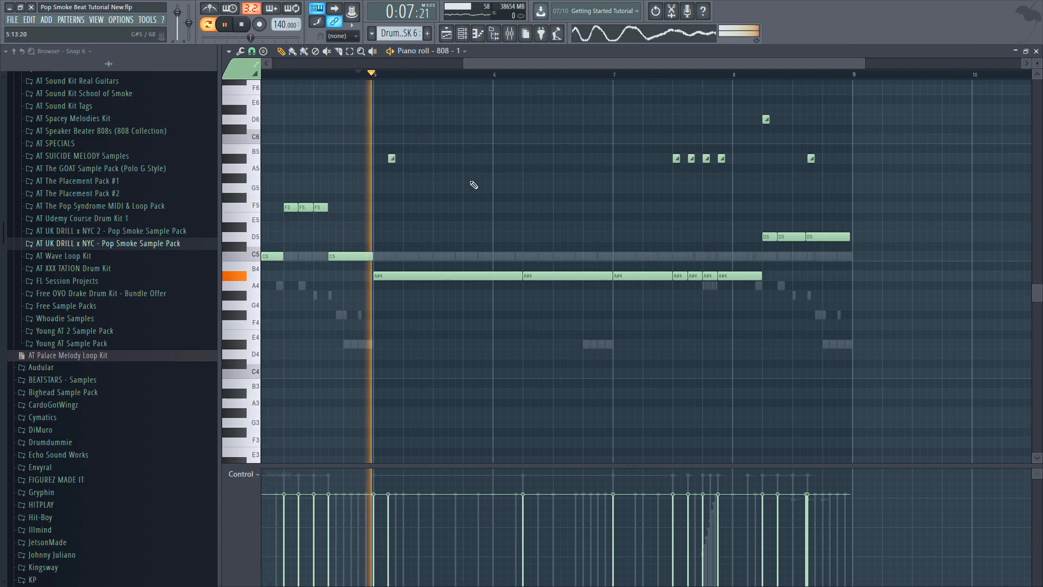
key(space)
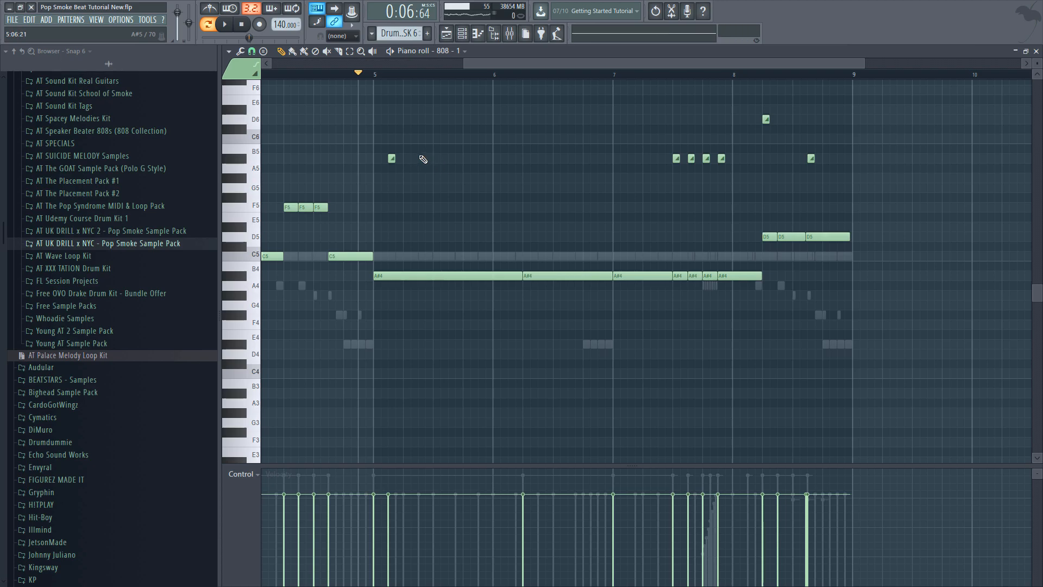
Step: Try a second A#5 slide note in bar 5 of the 808 - 1 part, replace it with a C5 slide, and play it
click(404, 160)
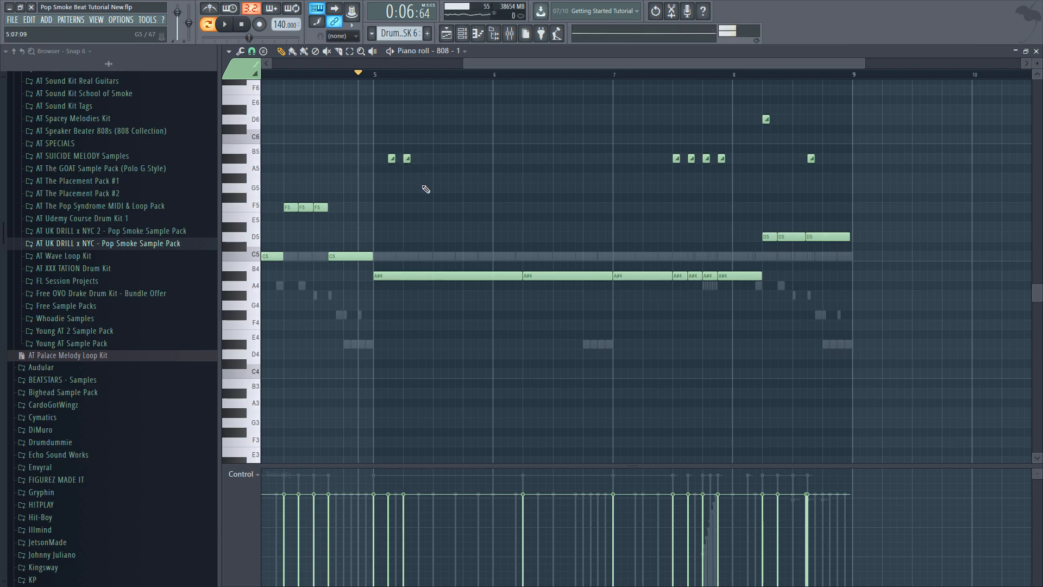
right_click(404, 159)
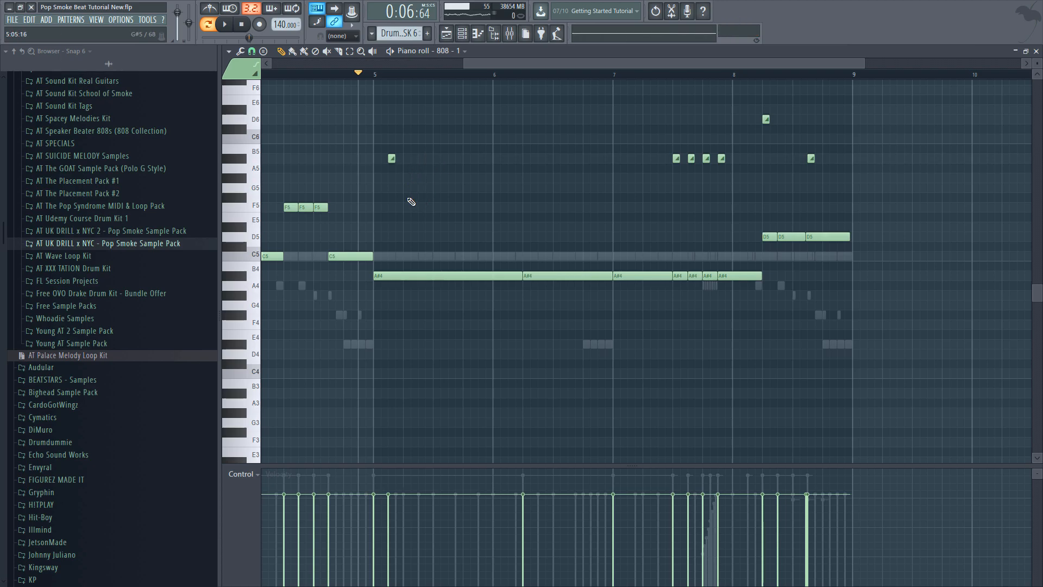
click(407, 256)
key(space)
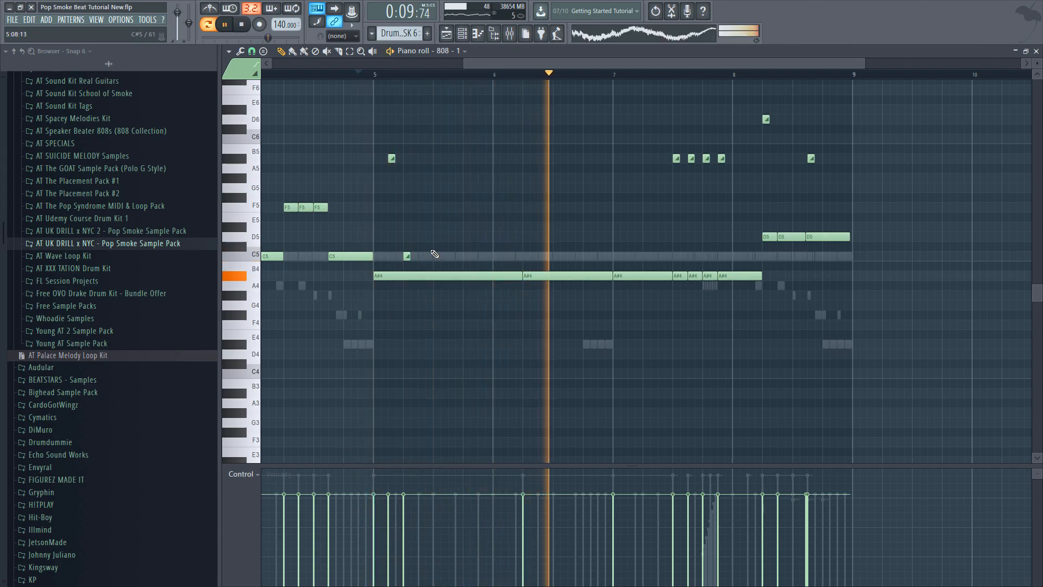
Step: Delete the C5 and A#5 slide notes near the start of bar 5, stop playback, and return to the Channel rack
right_click(407, 257)
right_click(392, 158)
key(space)
key(Escape)
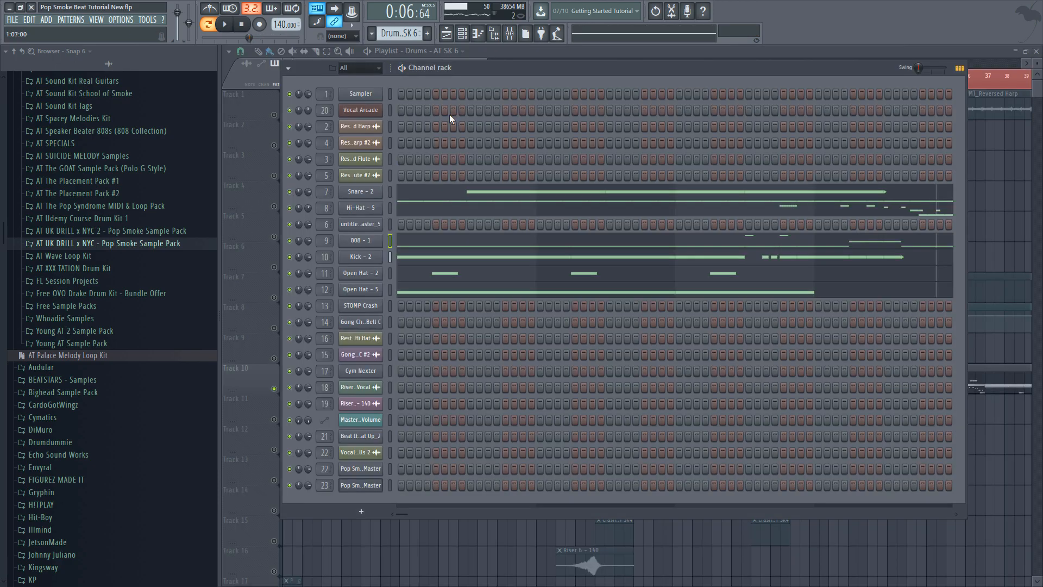
Step: Compare the Kick - 2 note placement with the 808 - 1 notes in the piano roll, including a brief playback
click(444, 261)
key(space)
key(space)
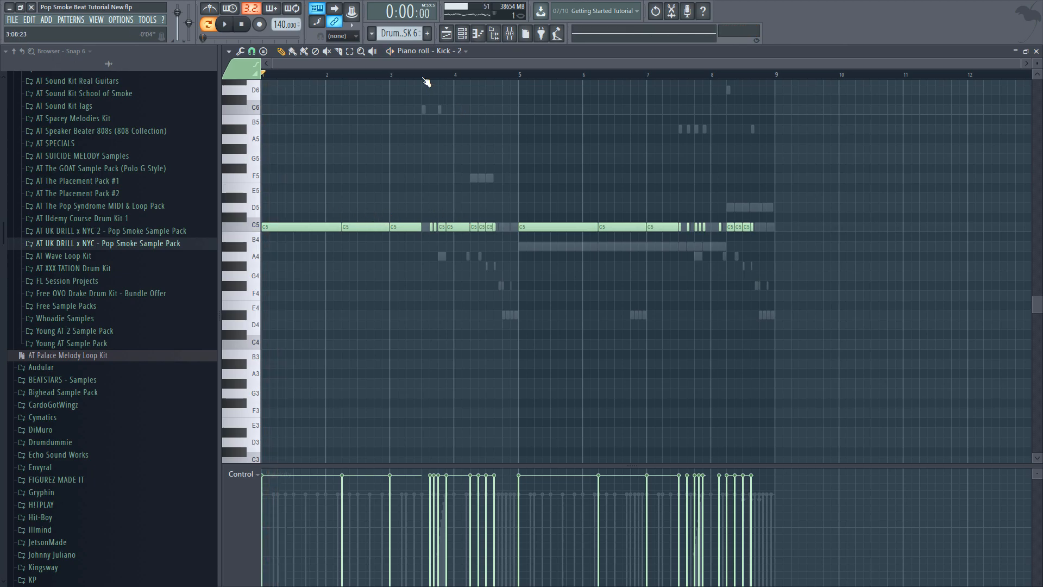
key(Escape)
click(420, 246)
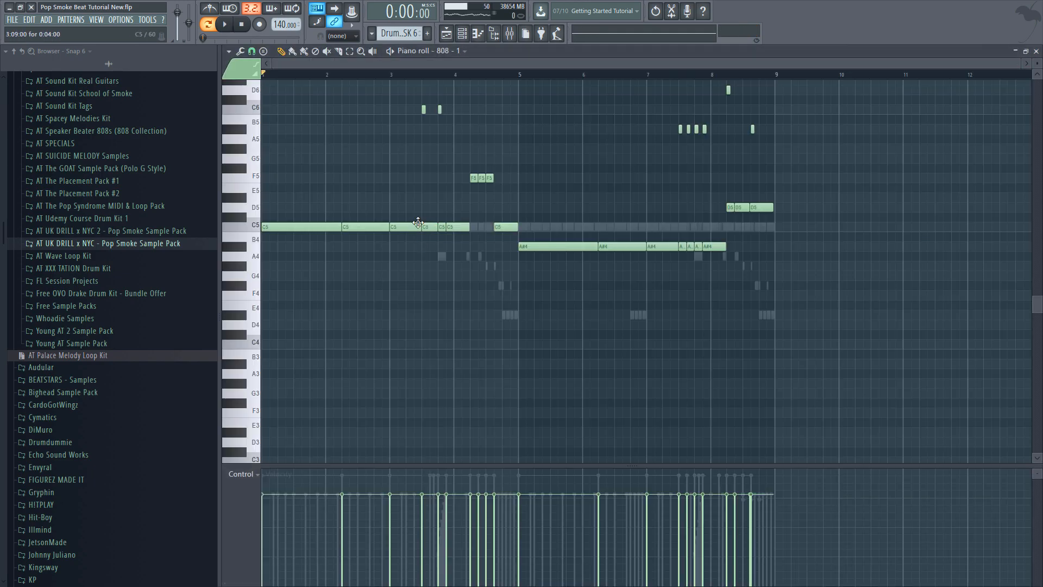
key(Escape)
click(456, 259)
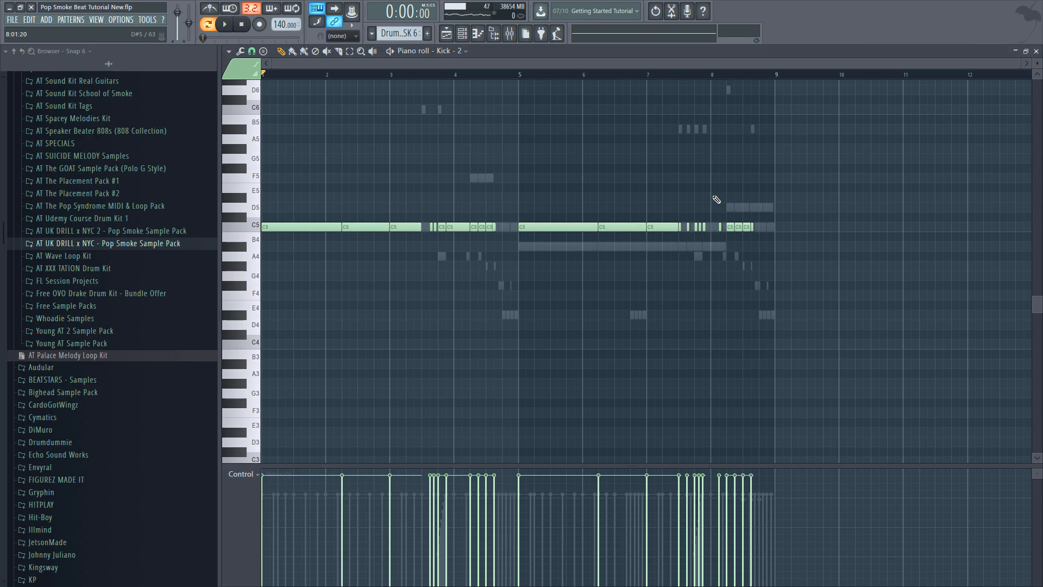
scroll(698, 239, up, 3)
scroll(616, 262, down, 3)
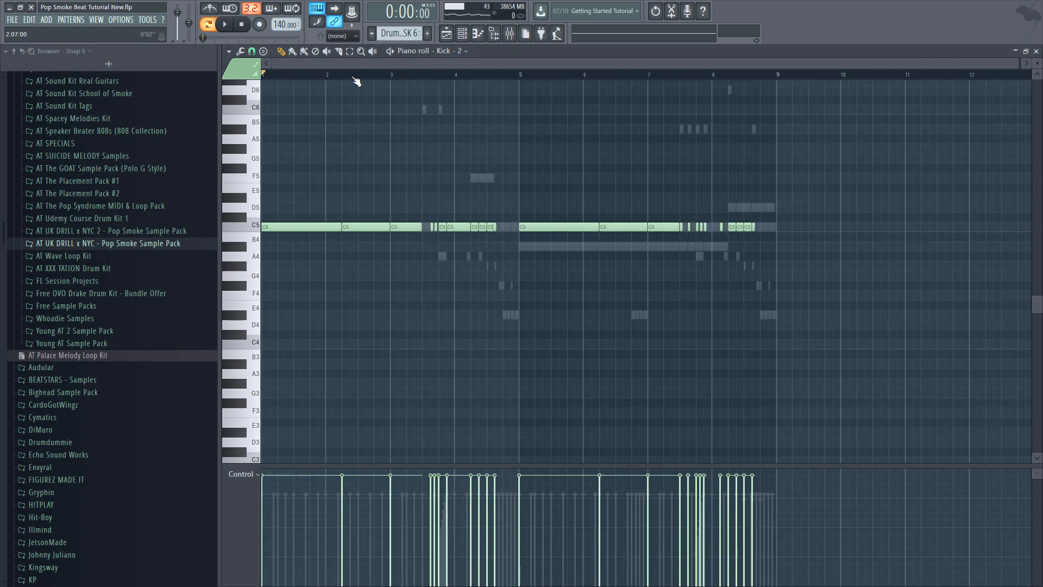
Step: Play the drum pattern while checking the 808 - 2 insert's level and effects in the mixer, and return to the Kick - 2 piano roll
key(space)
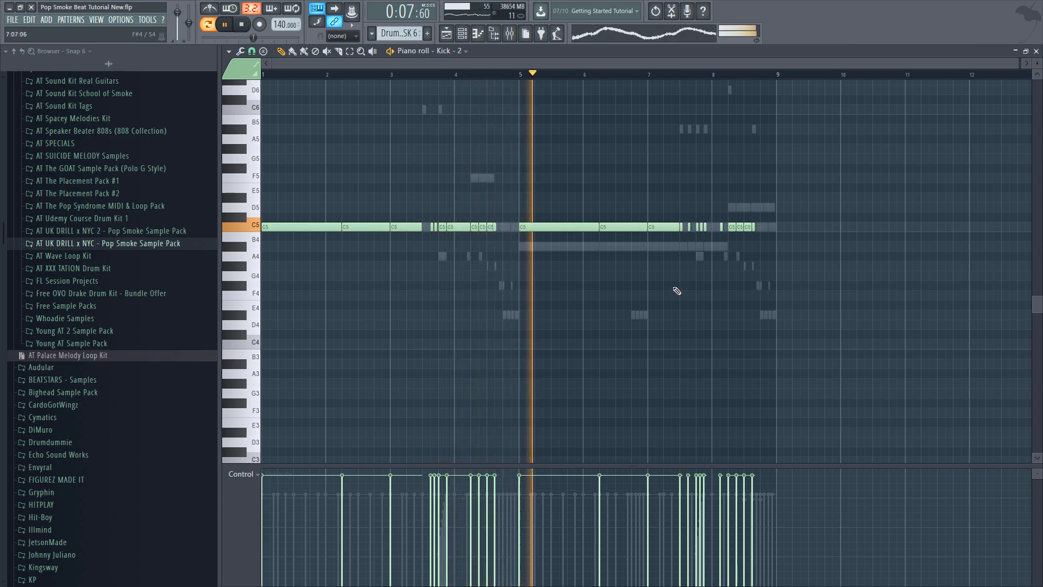
key(F9)
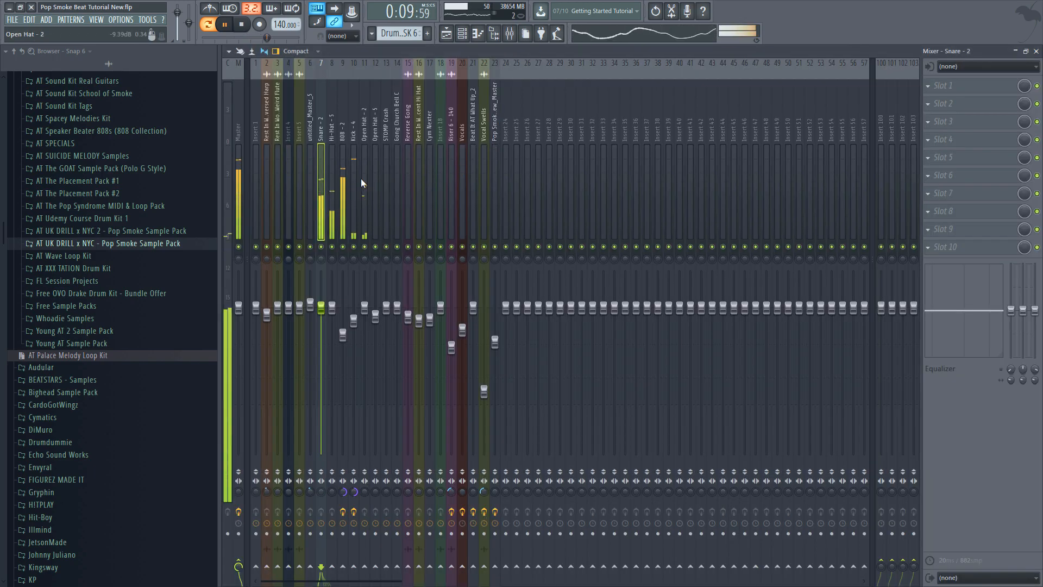
click(345, 179)
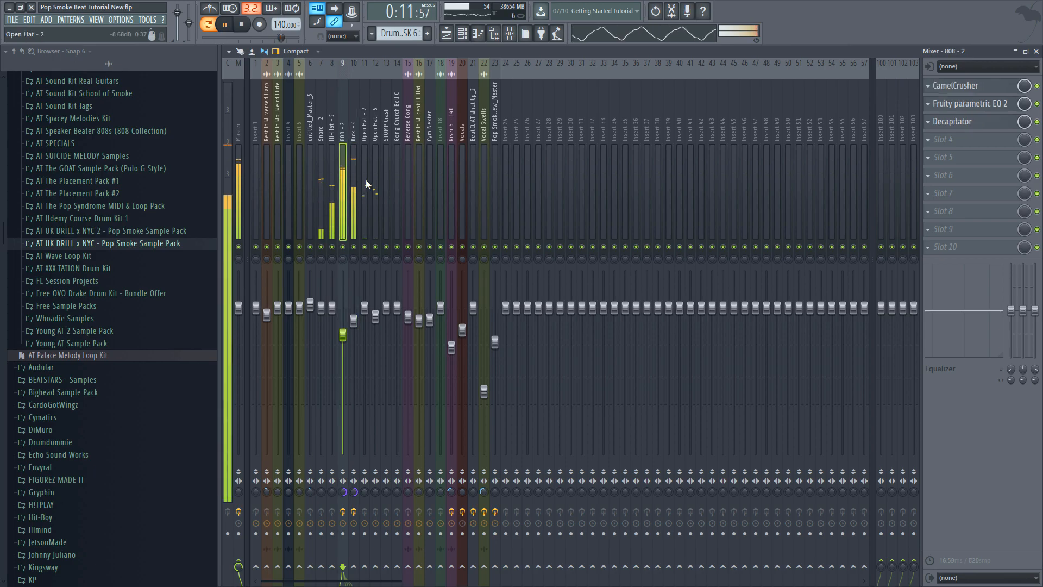
key(F7)
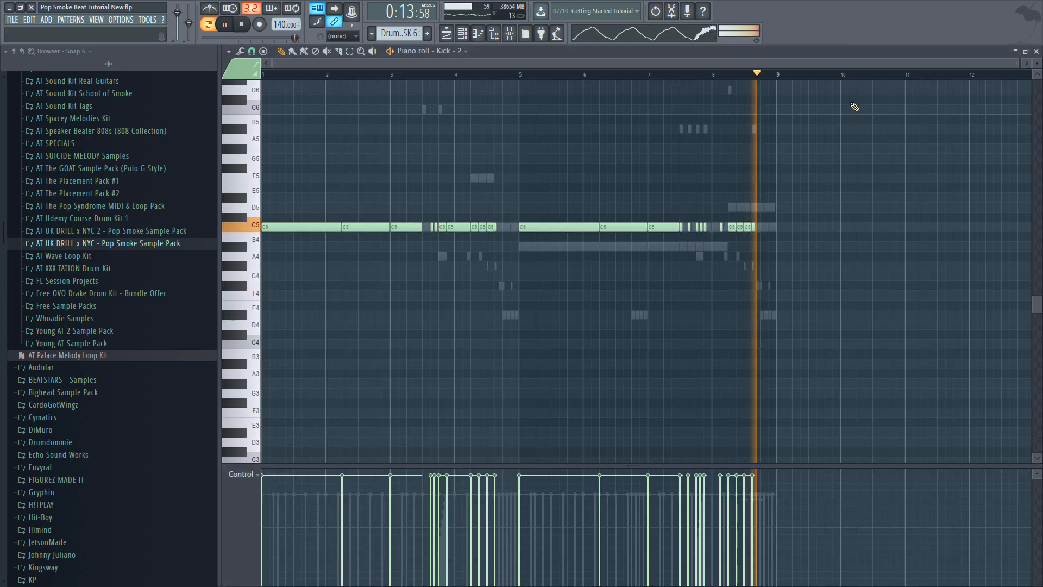
Step: Open the Open Hat - 2 notes from the Channel rack in the piano roll and stop playback
key(F6)
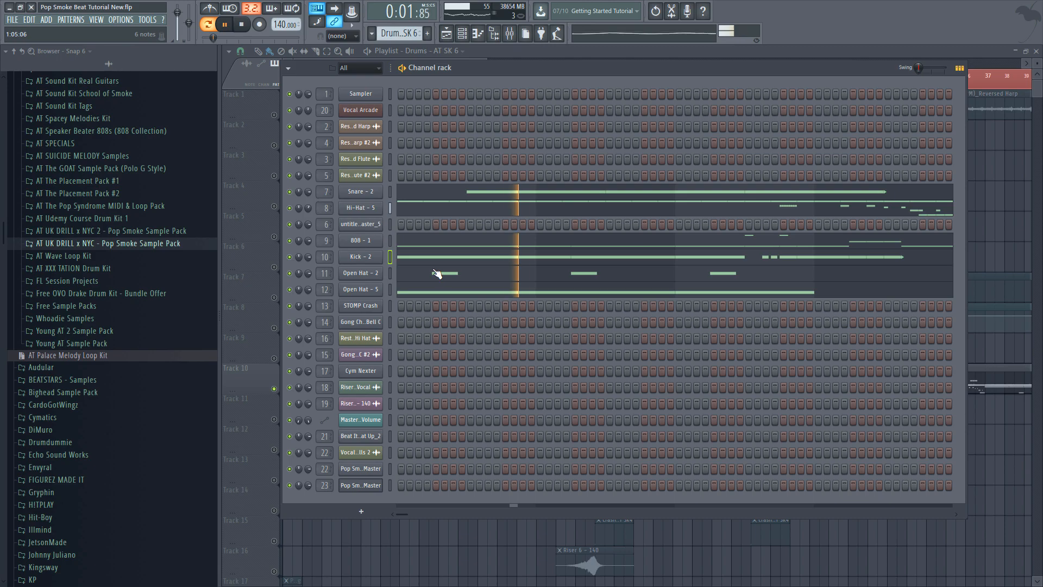
click(436, 273)
key(space)
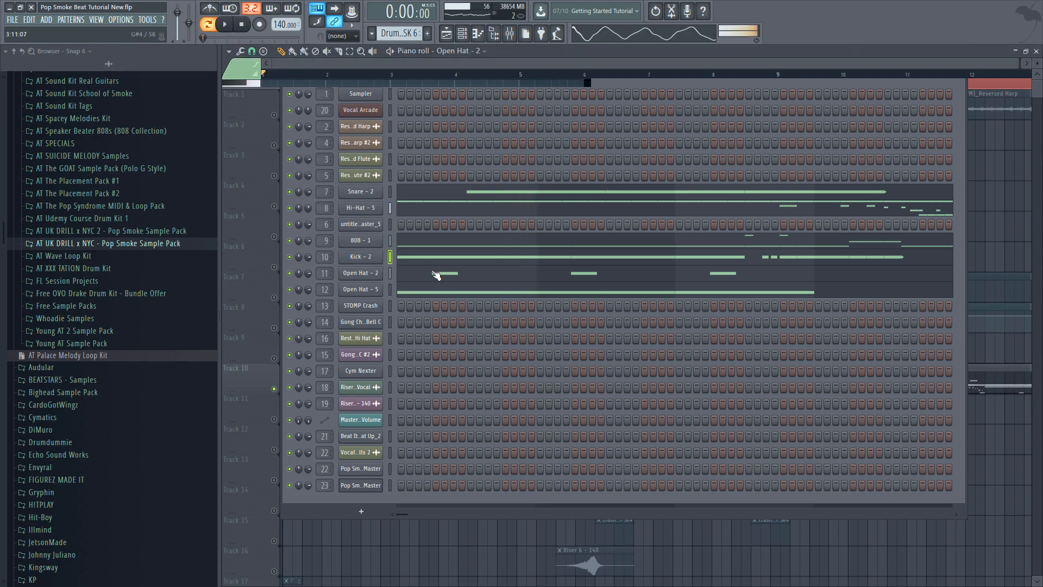